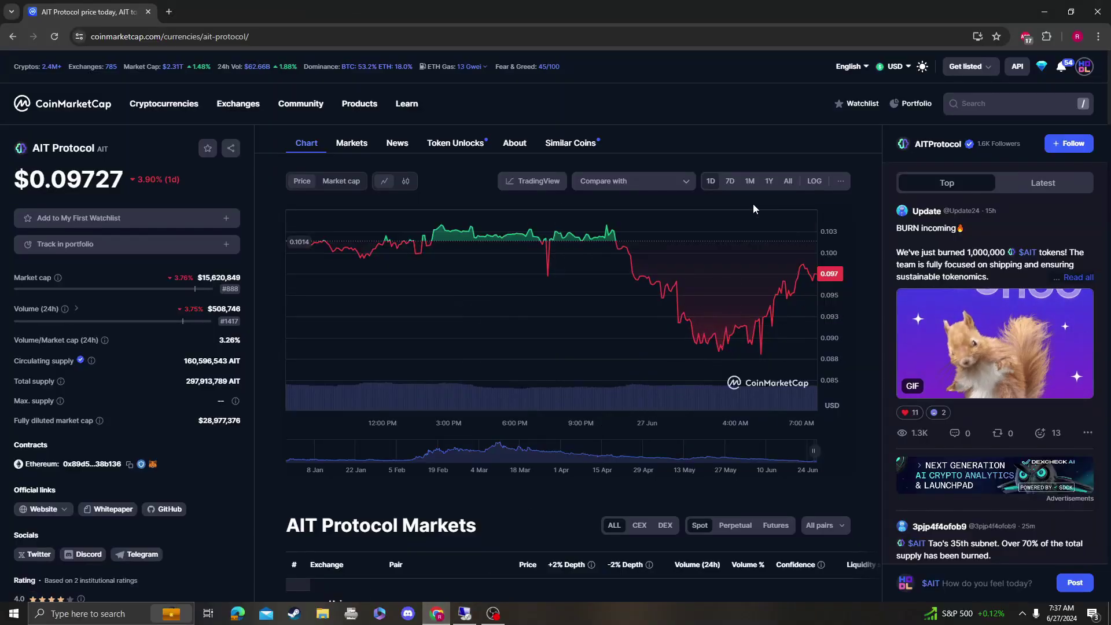
- Show AIT's all-time history in the TradingView chart on a logarithmic price scale
click(787, 181)
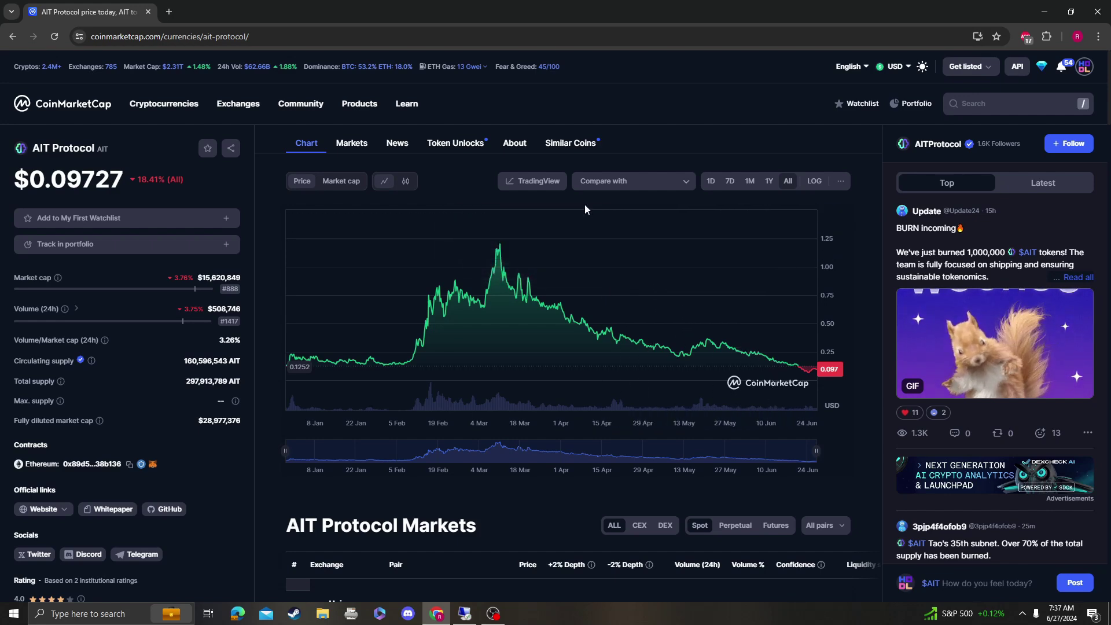
click(541, 181)
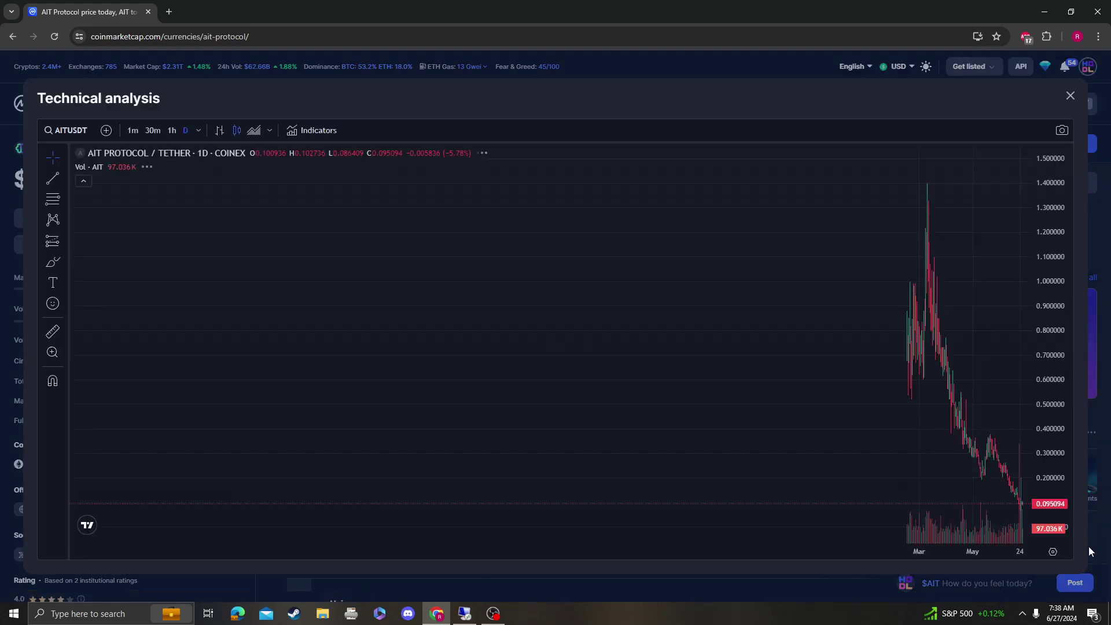
right_click(1053, 517)
click(1014, 441)
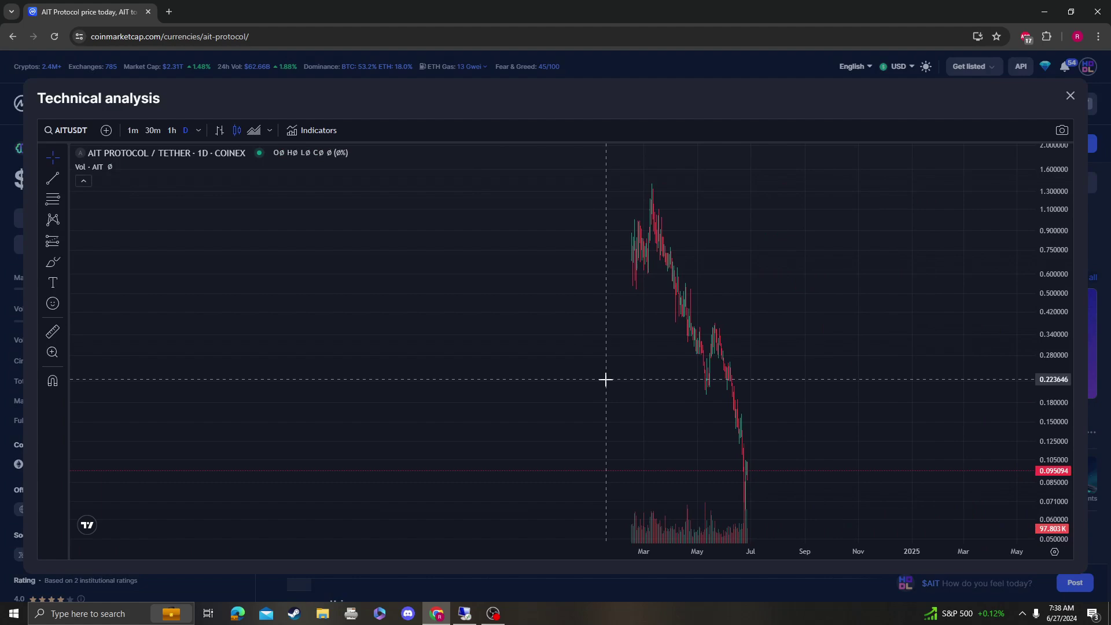
- Briefly view the market-cap and price charts, then return to the TradingView chart
click(1071, 97)
mouse_move(507, 276)
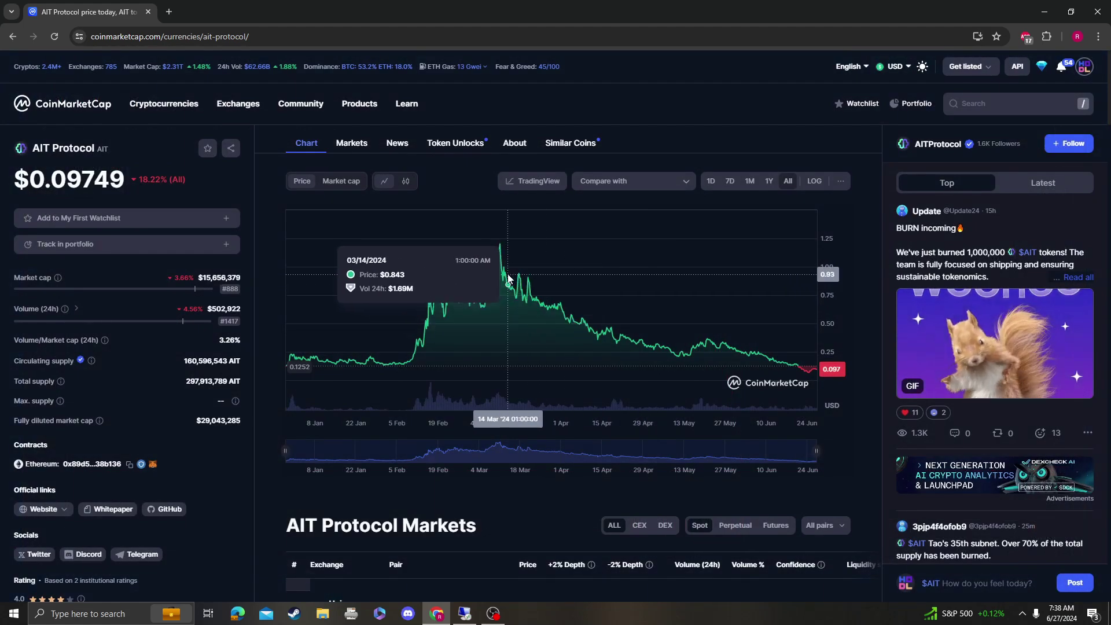
click(347, 184)
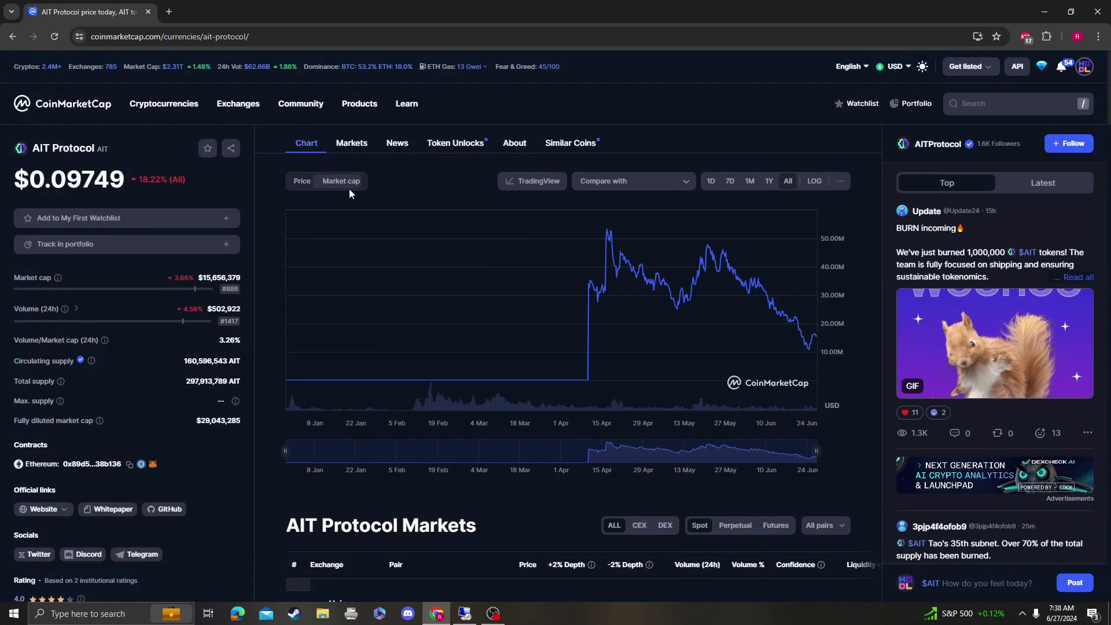
click(301, 181)
click(538, 180)
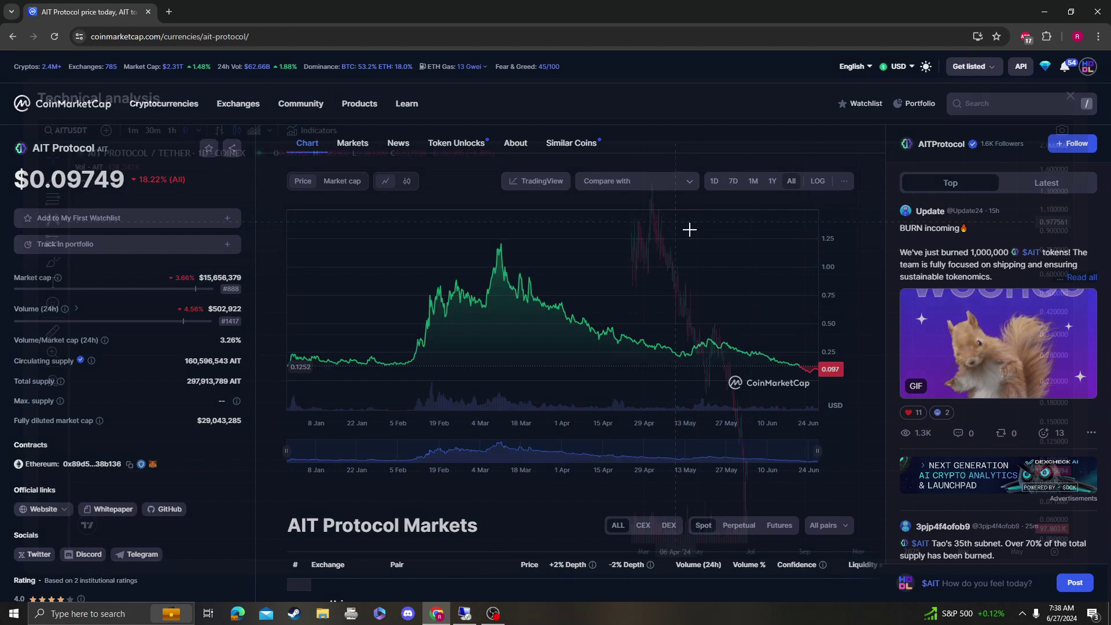
scroll(696, 249, up, 2)
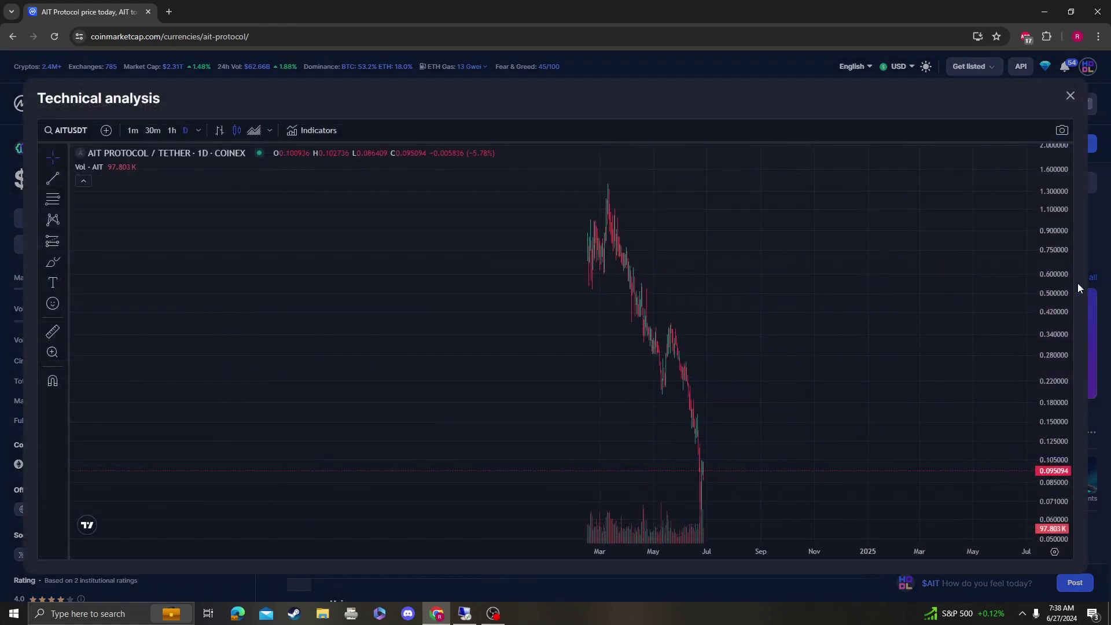
- Spread out the AIT candles and add the RSI and Stoch RSI indicators
mouse_move(1042, 313)
mouse_down()
mouse_move(587, 321)
mouse_move(891, 342)
mouse_move(496, 354)
mouse_move(889, 285)
mouse_move(677, 287)
mouse_up()
click(319, 131)
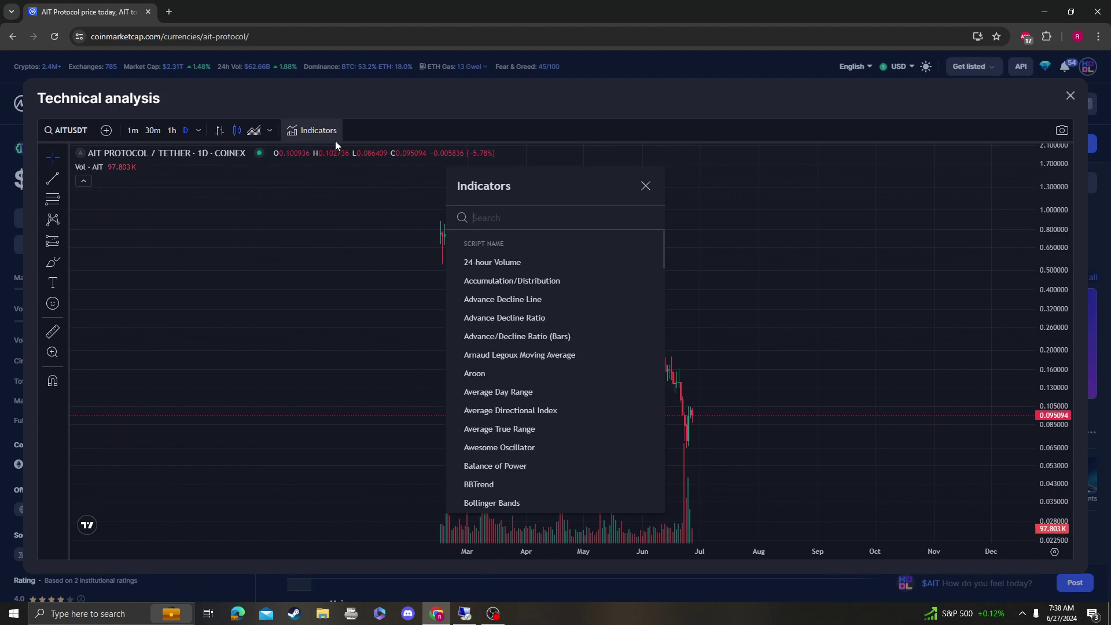
text(rsi)
click(507, 262)
click(546, 318)
key(Escape)
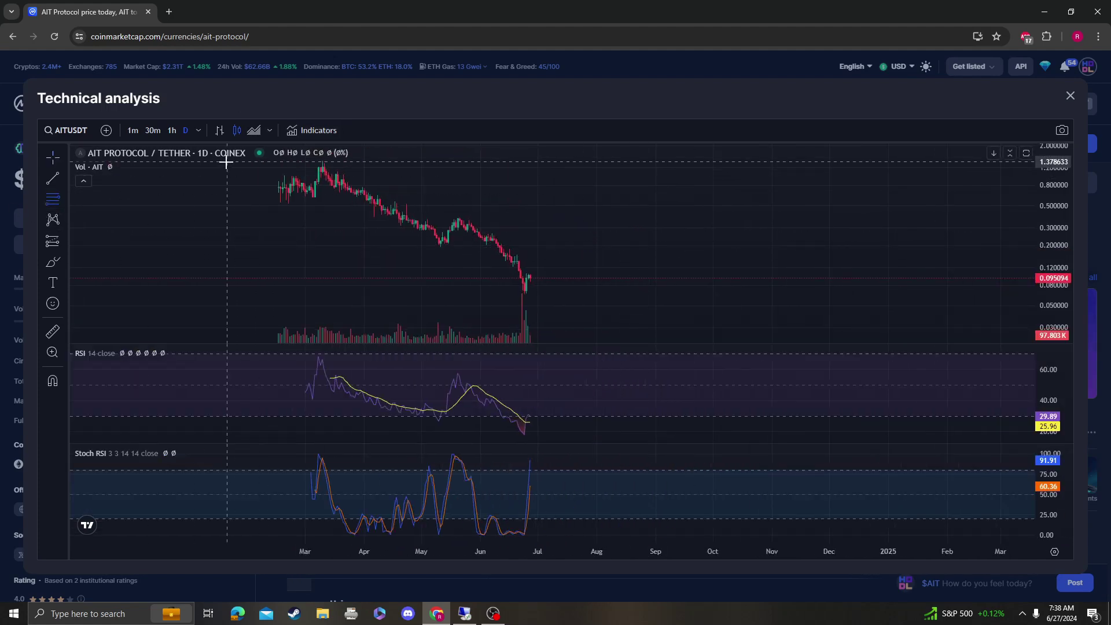
- Draw a Fibonacci retracement from the March peak to the low and sketch a rebound path
click(892, 294)
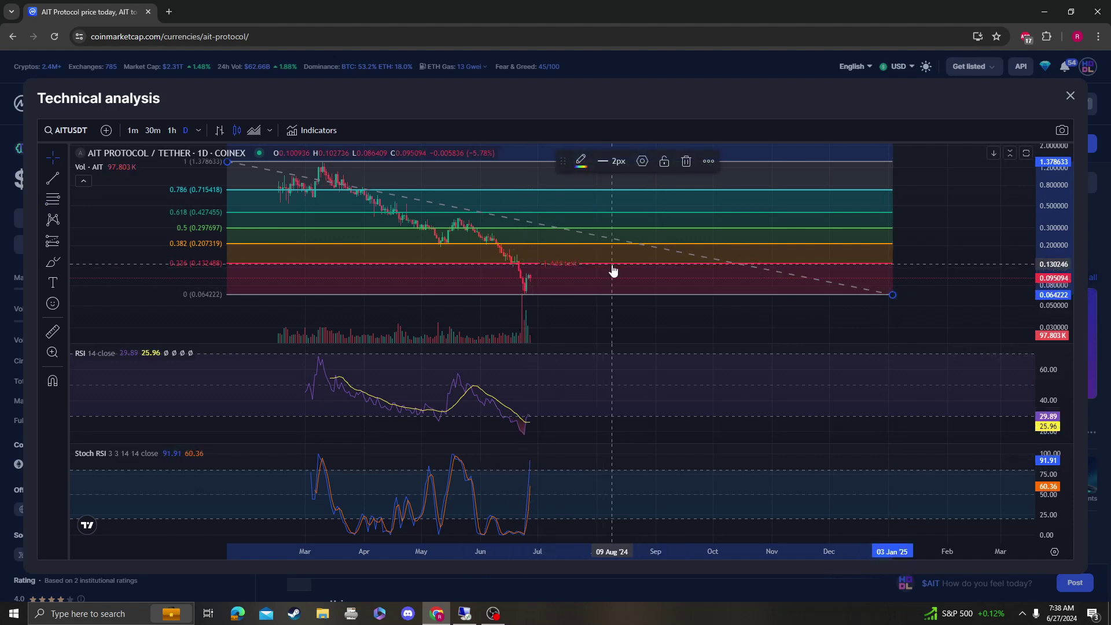
click(52, 262)
drag(528, 287, 536, 267)
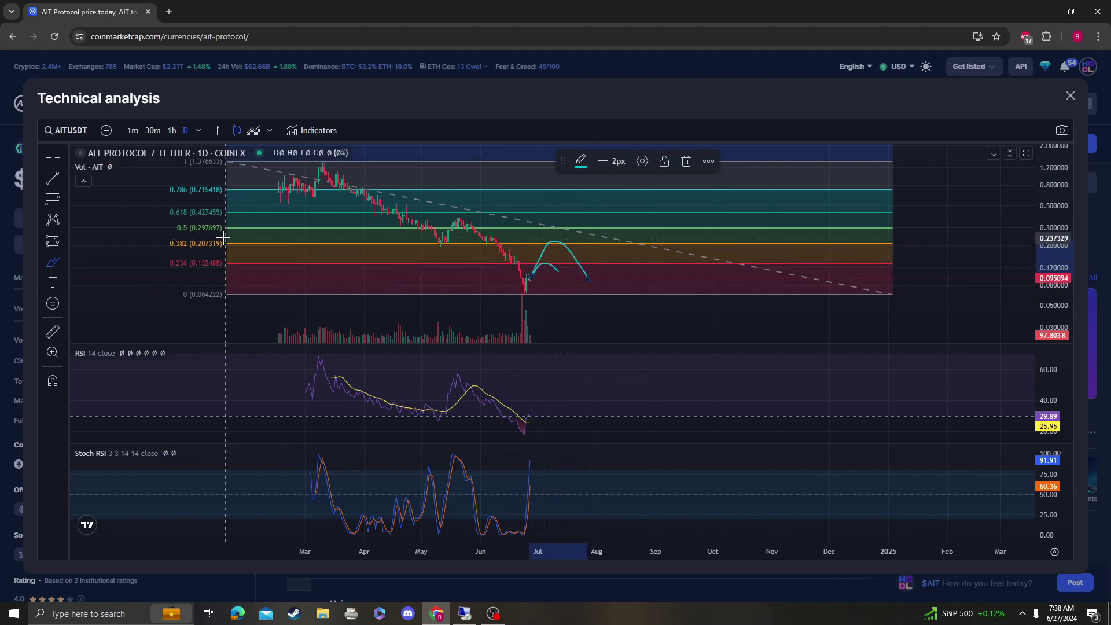
click(389, 276)
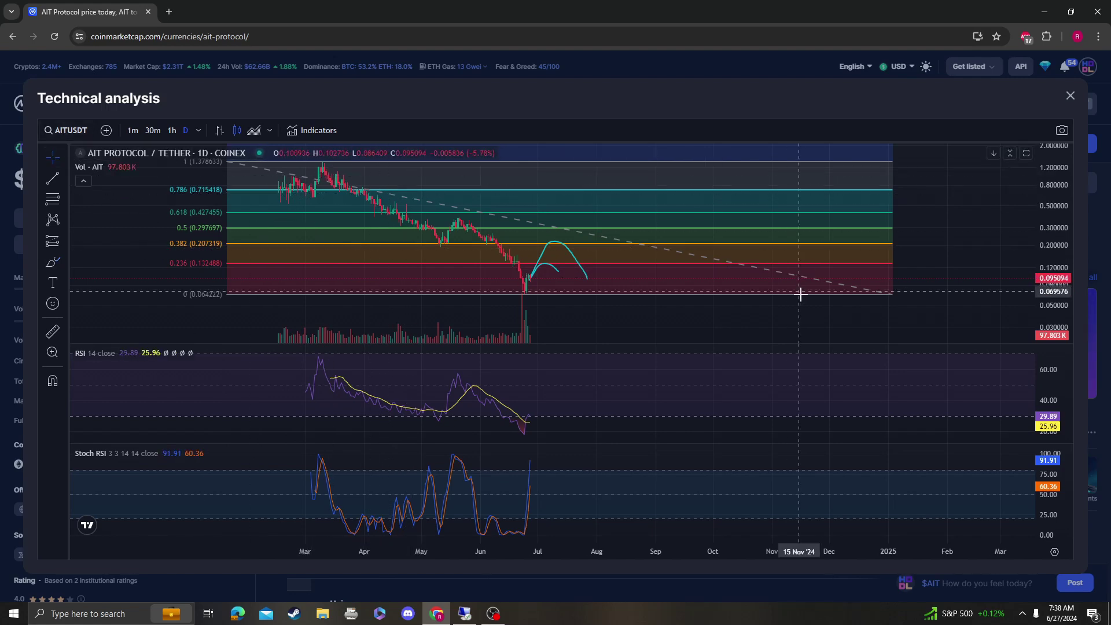
- Replace the Fibonacci retracement with one from the recent low to above the current price
click(889, 295)
key(Delete)
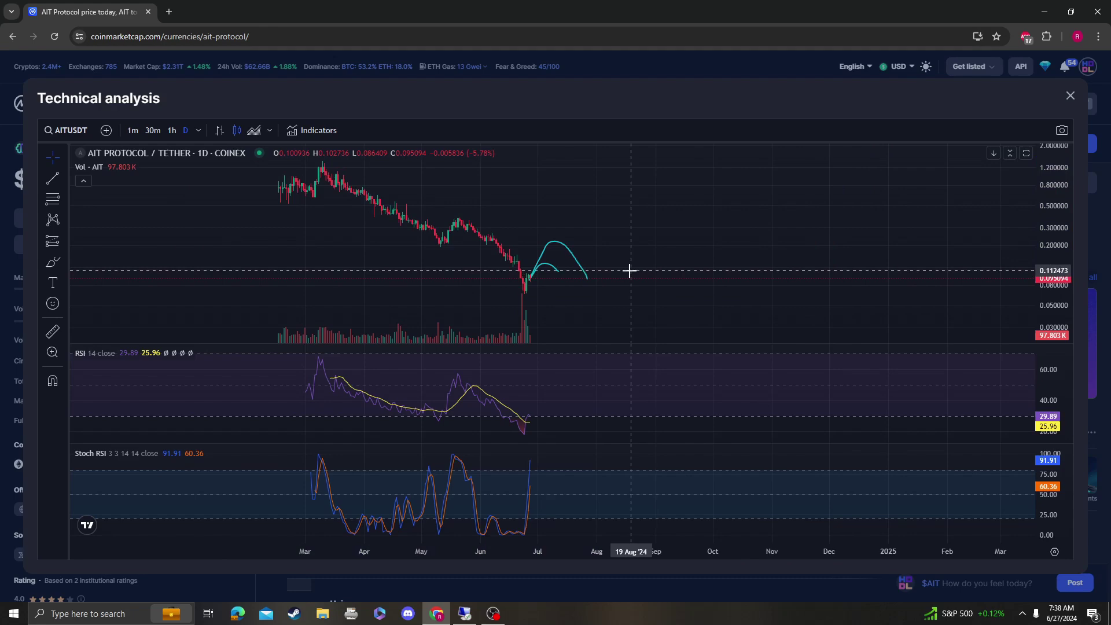
click(53, 199)
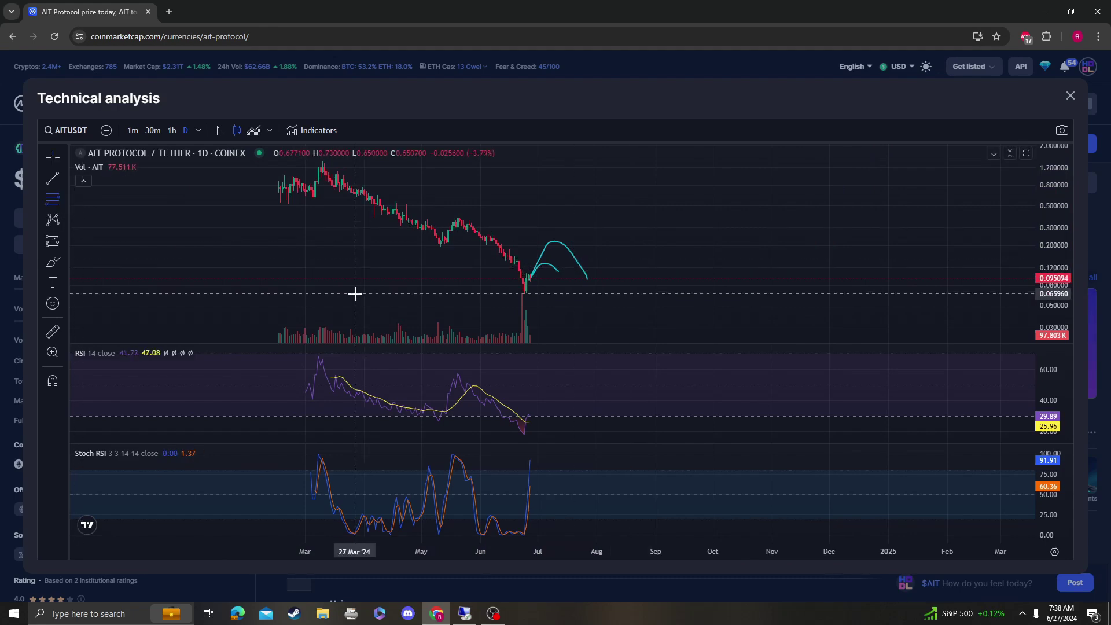
click(354, 293)
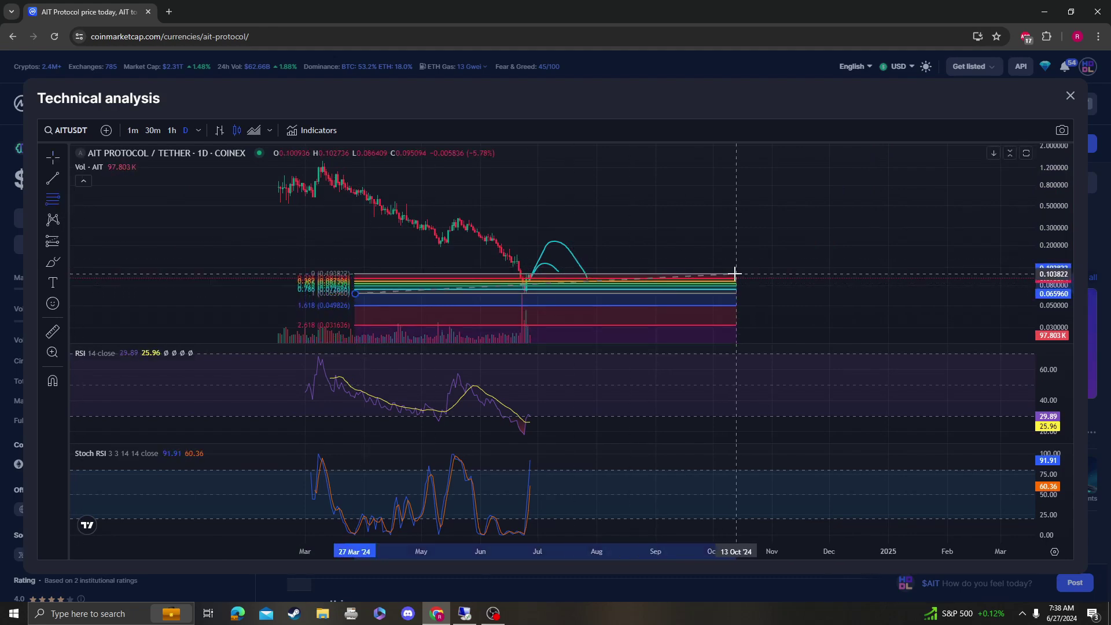
click(736, 273)
scroll(908, 181, up, 3)
scroll(894, 213, up, 3)
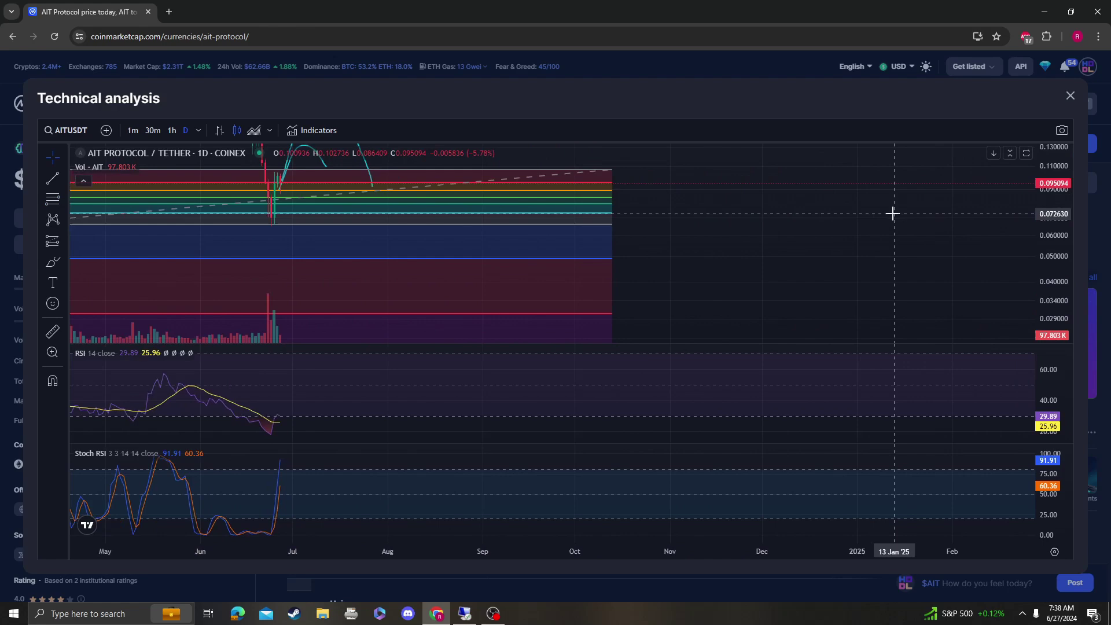
scroll(949, 261, up, 3)
scroll(949, 261, down, 3)
drag(491, 228, 489, 228)
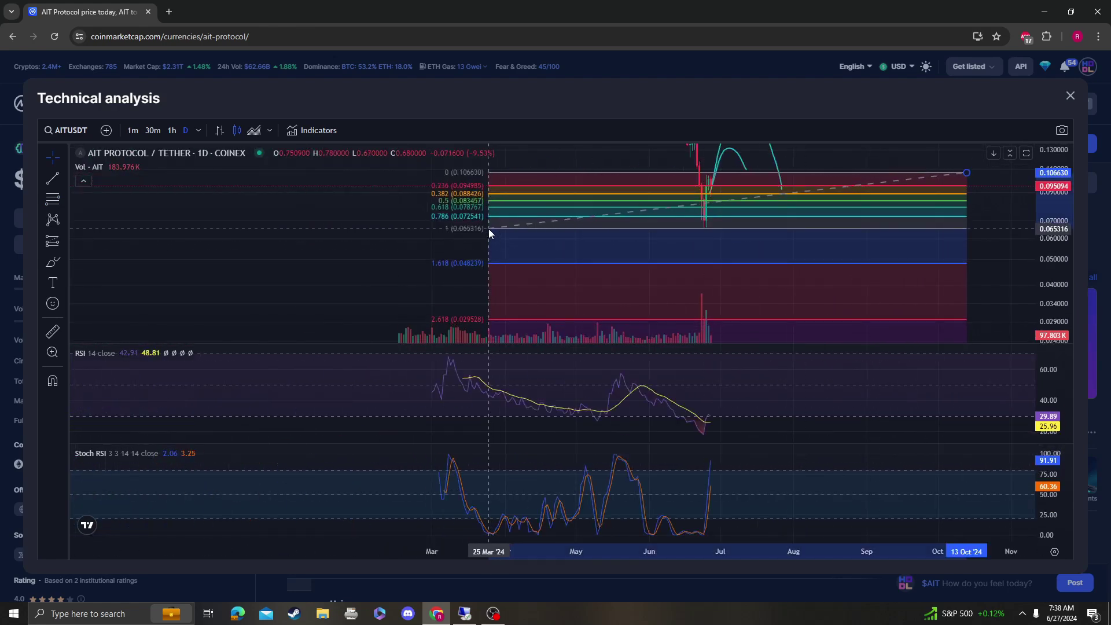
- Sketch dip, sideways and autumn surge paths, circling the 0.786 Fibonacci level
drag(357, 234, 295, 251)
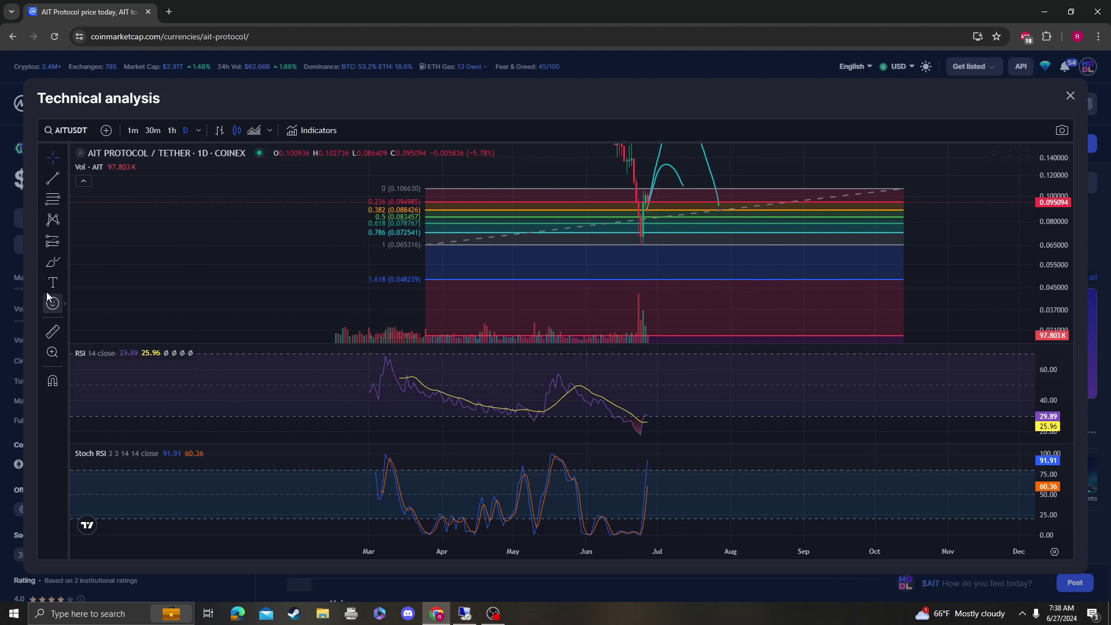
drag(664, 227, 751, 239)
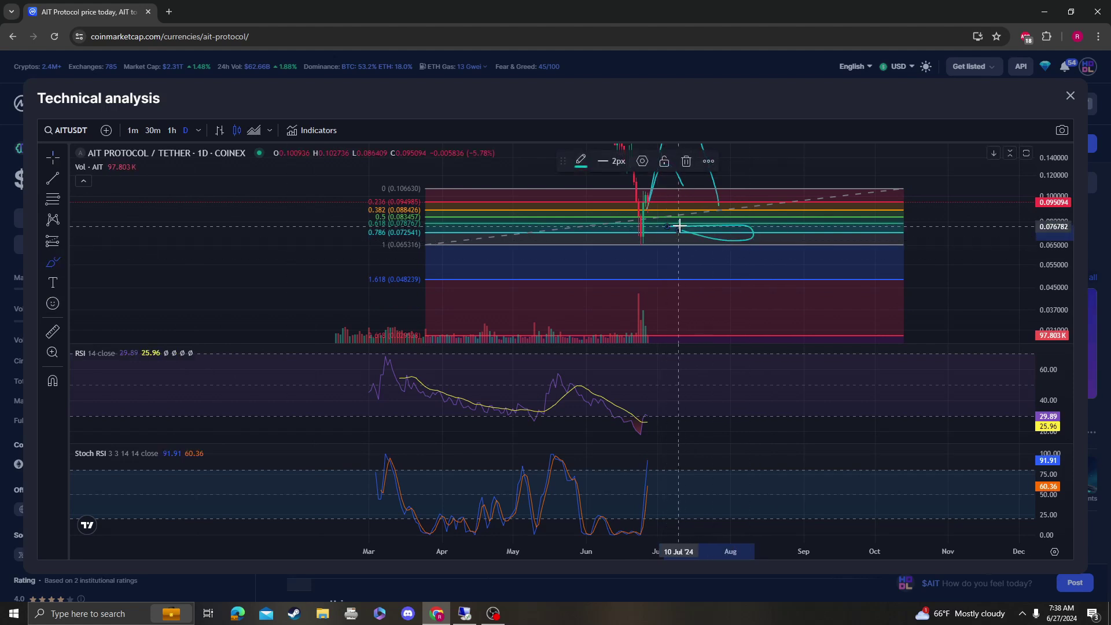
mouse_move(708, 200)
mouse_down()
mouse_move(732, 233)
mouse_move(852, 201)
mouse_up()
drag(377, 231, 422, 225)
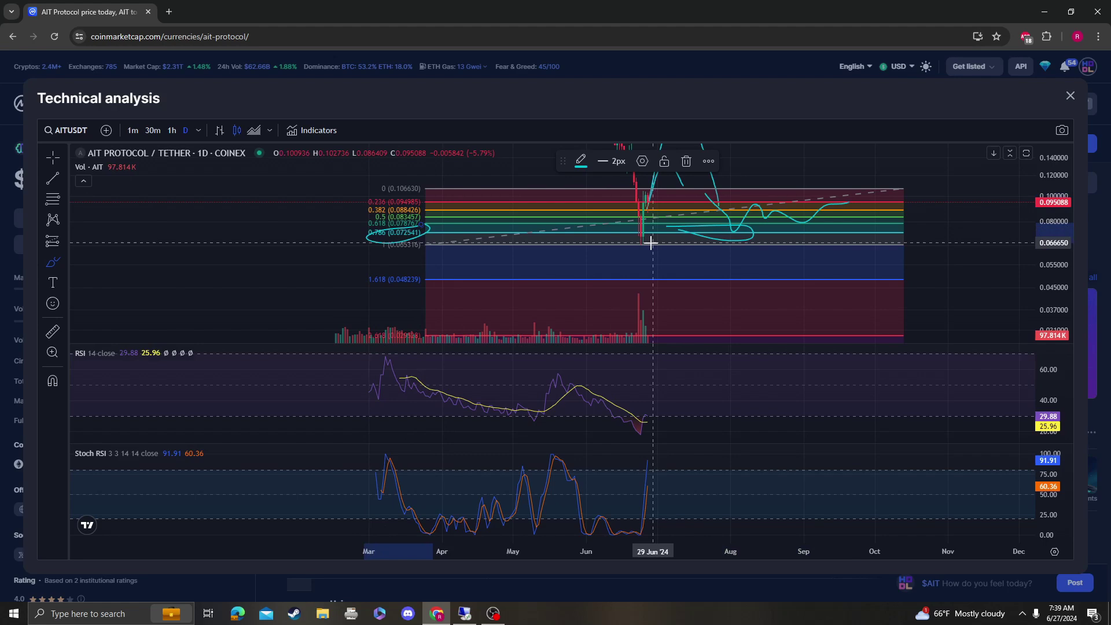
drag(651, 243, 906, 179)
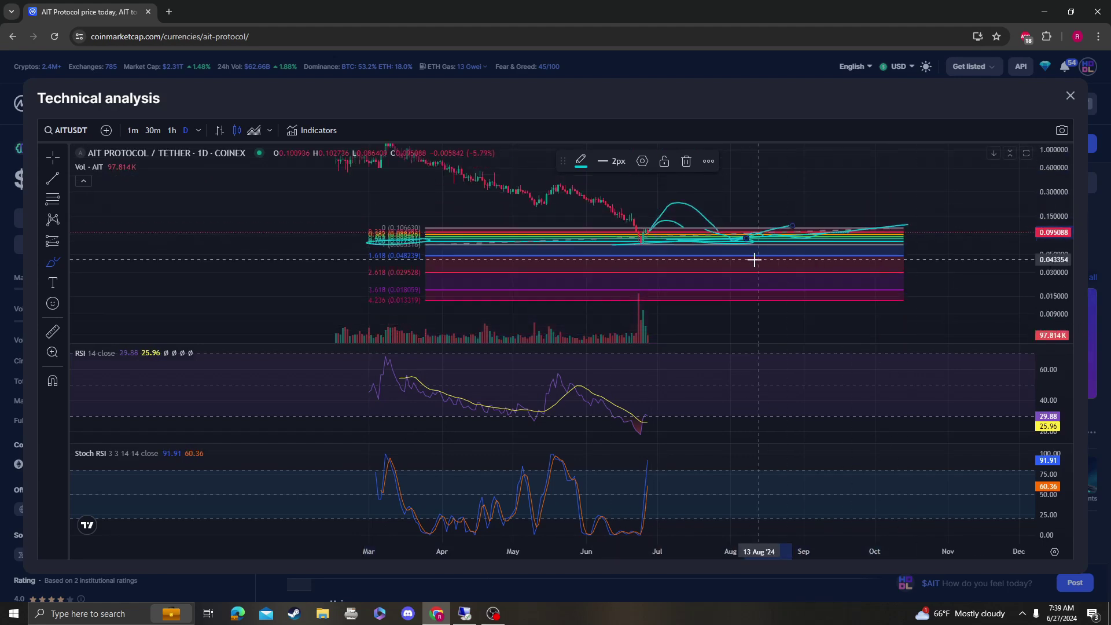
drag(751, 234, 910, 159)
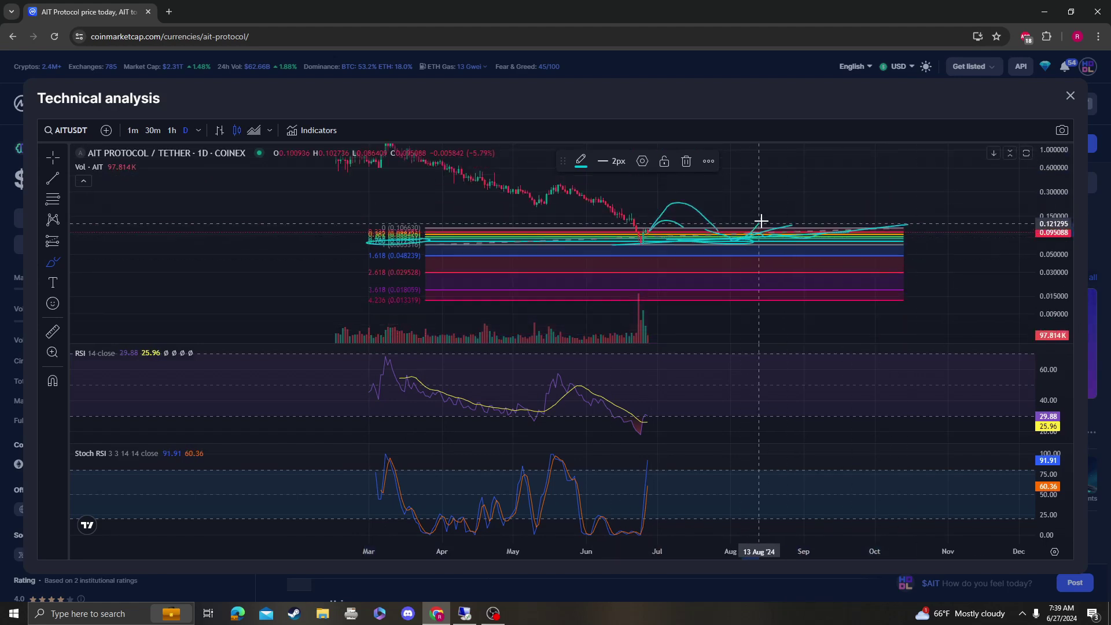
- Leave the AIT chart and go to the POOH coin page via site search
click(1072, 96)
click(1014, 106)
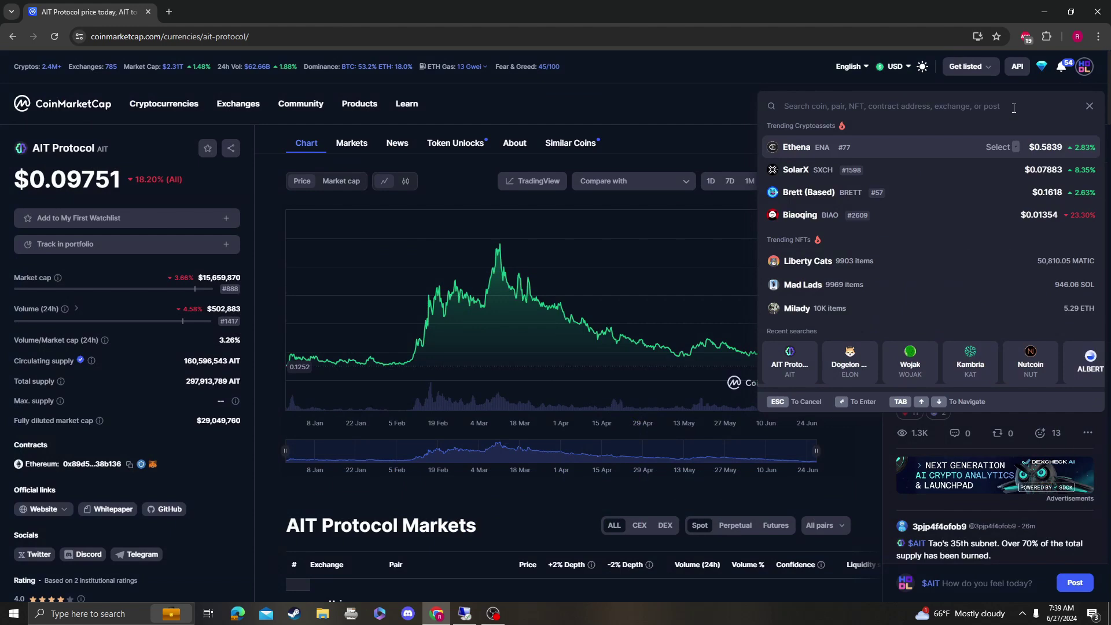
text(pooh)
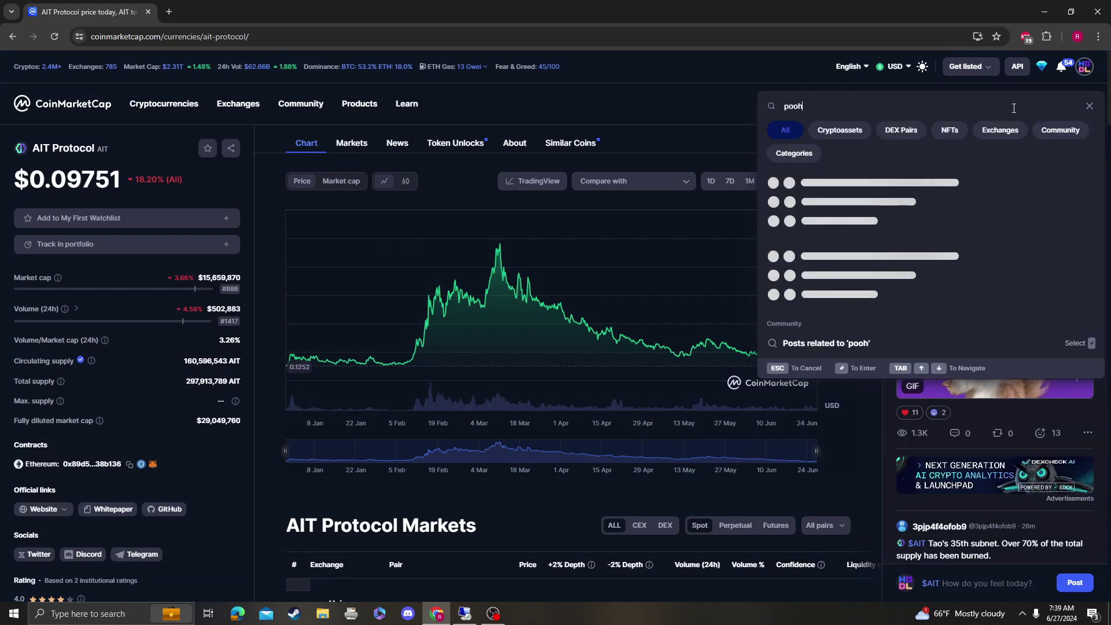
click(903, 196)
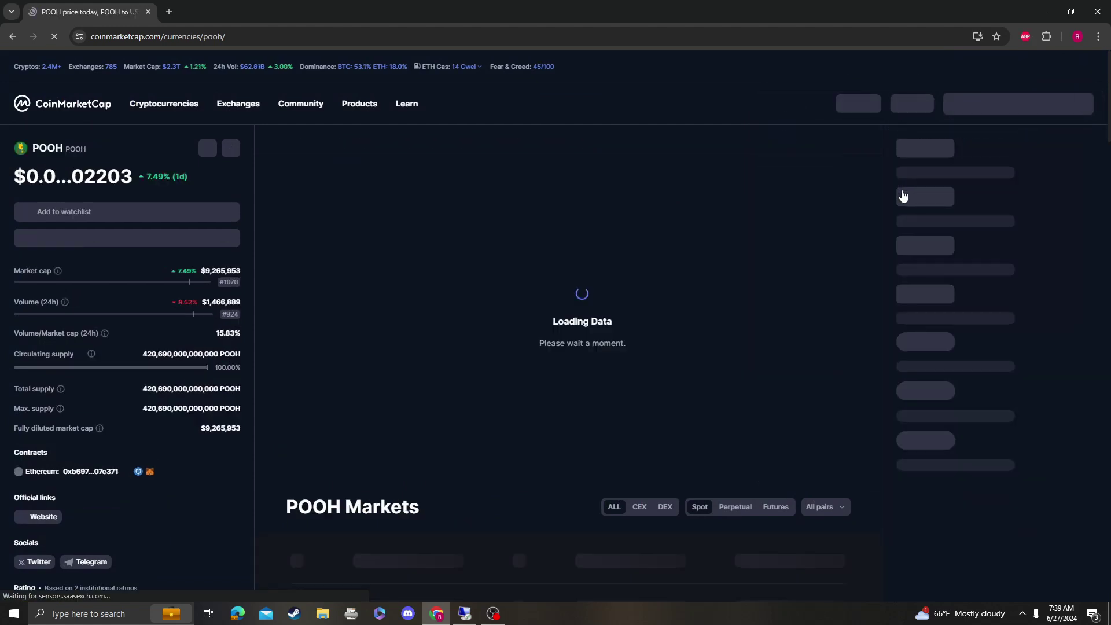
- View POOH's all-time price history, then go to the Dogelon Mars page
click(789, 182)
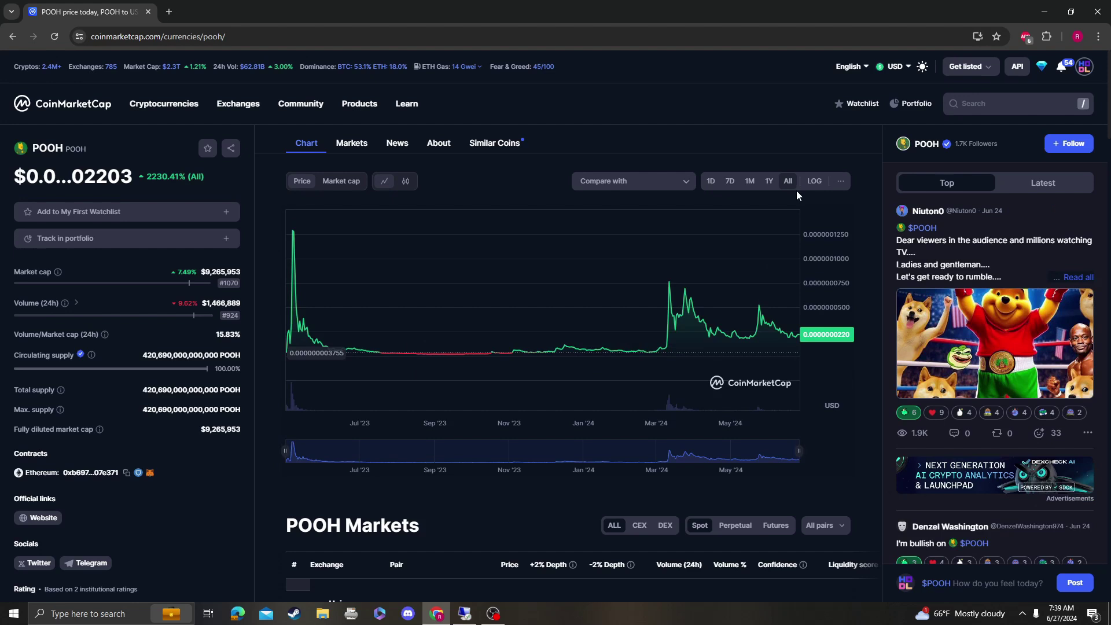
double_click(38, 148)
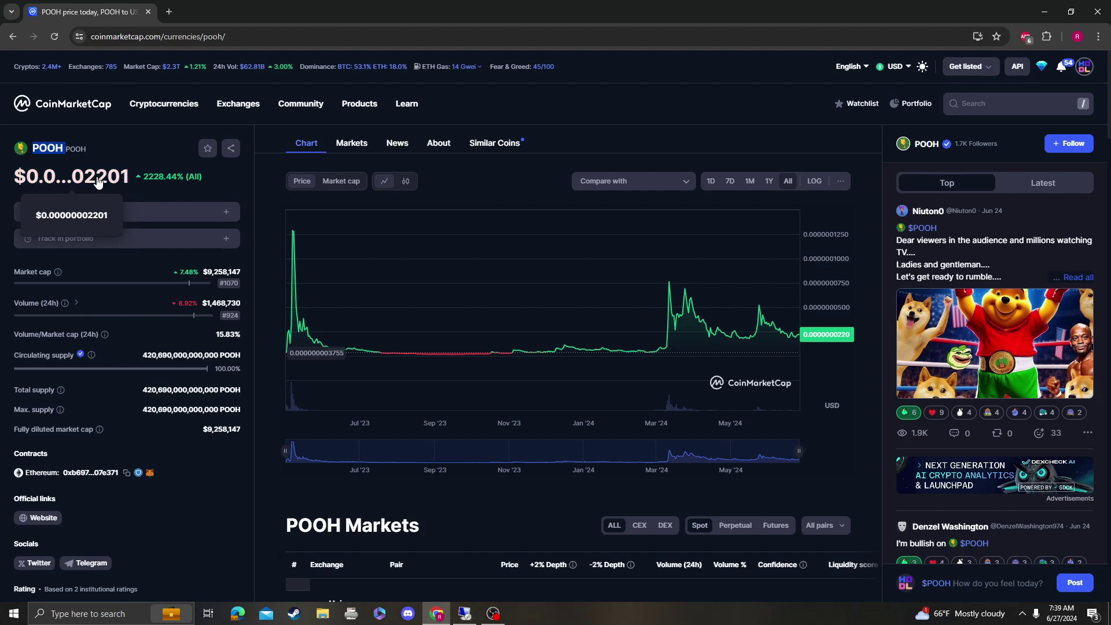
click(998, 103)
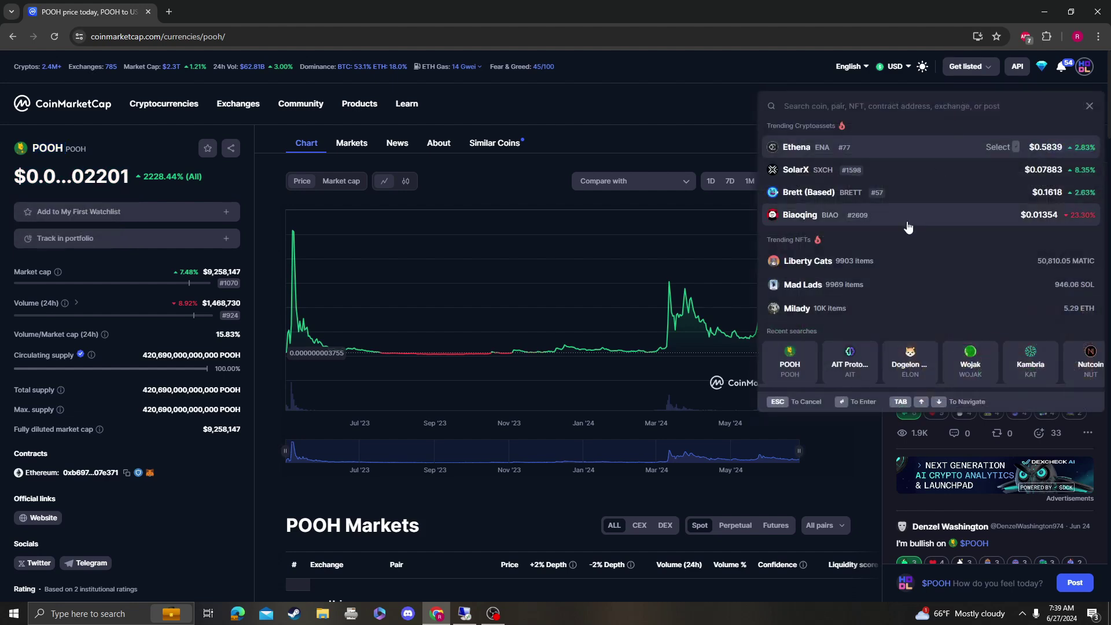
click(903, 220)
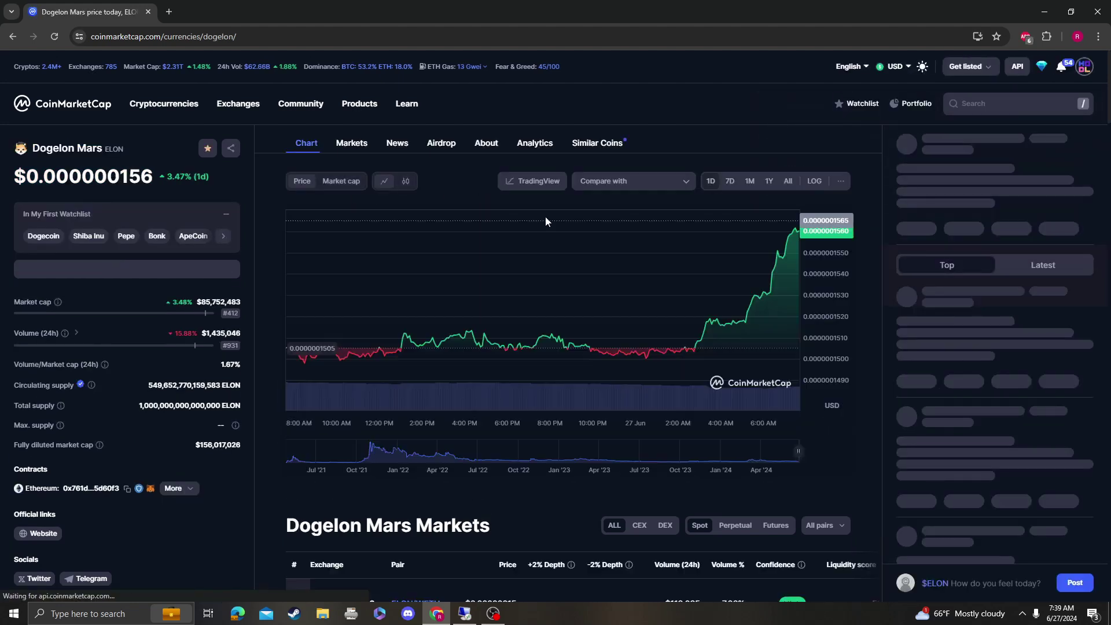
- Open the TradingView chart and switch the symbol to POOH/USDT on HTX
click(533, 181)
click(70, 132)
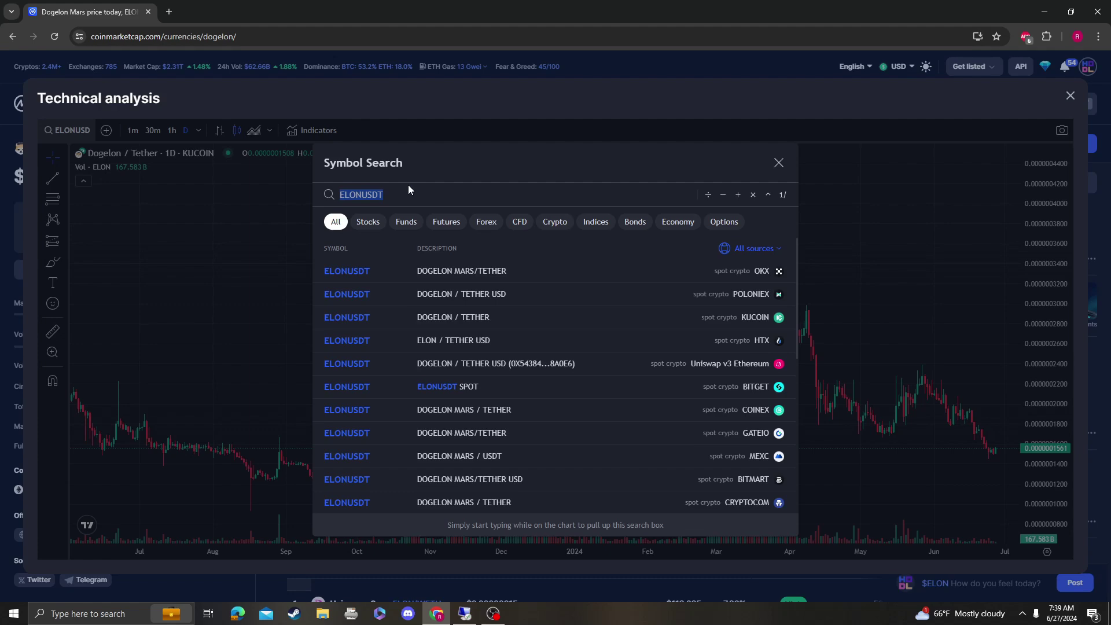
text(pooh)
click(703, 269)
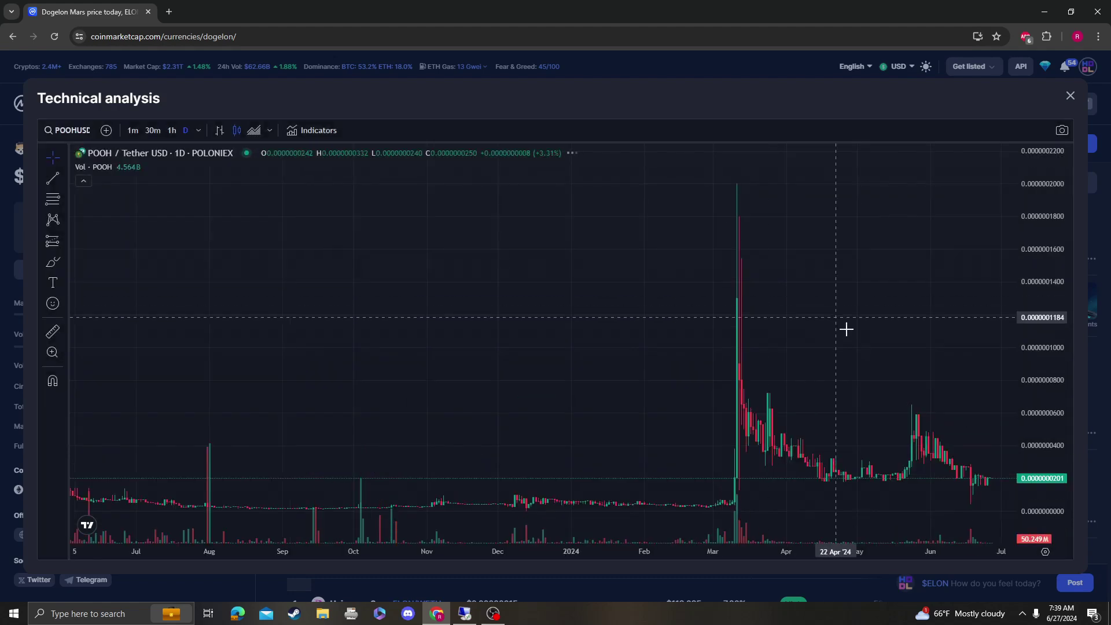
click(72, 131)
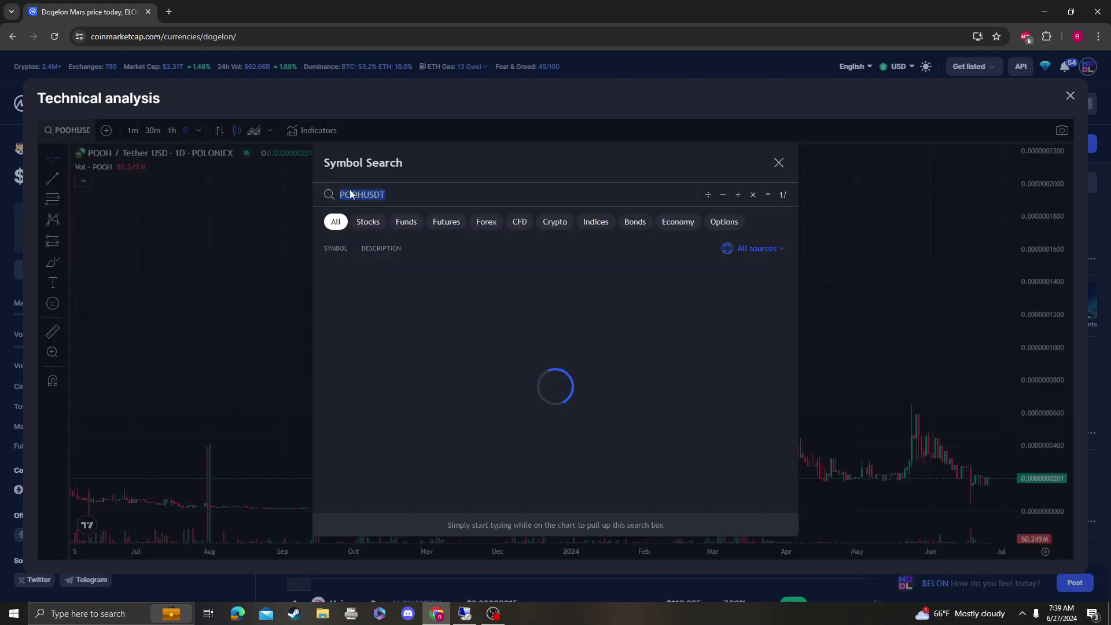
click(720, 290)
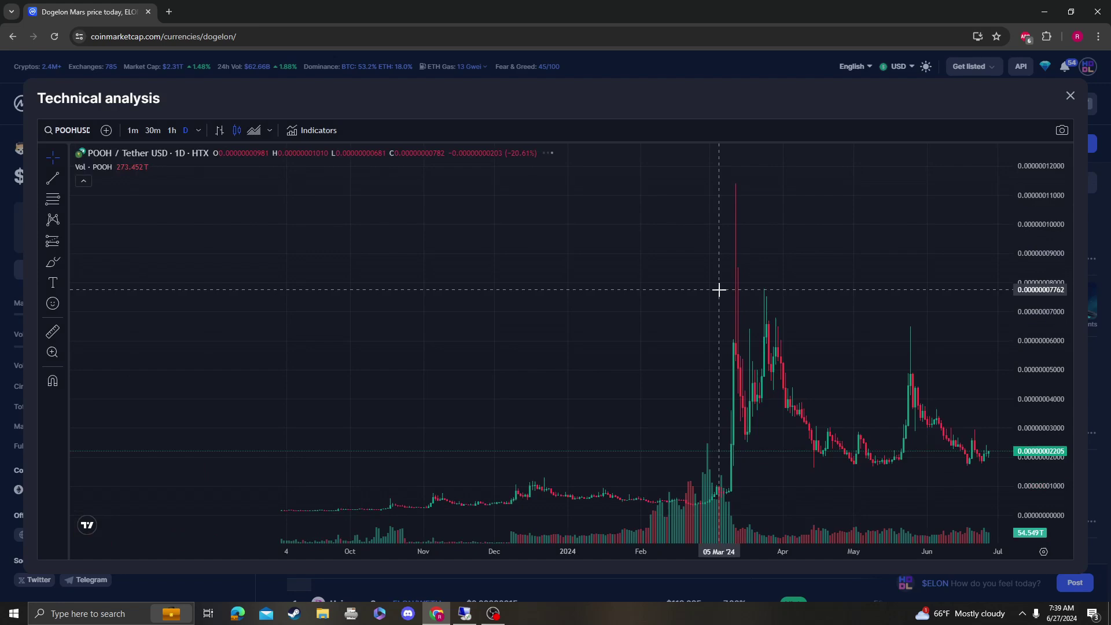
scroll(821, 350, down, 5)
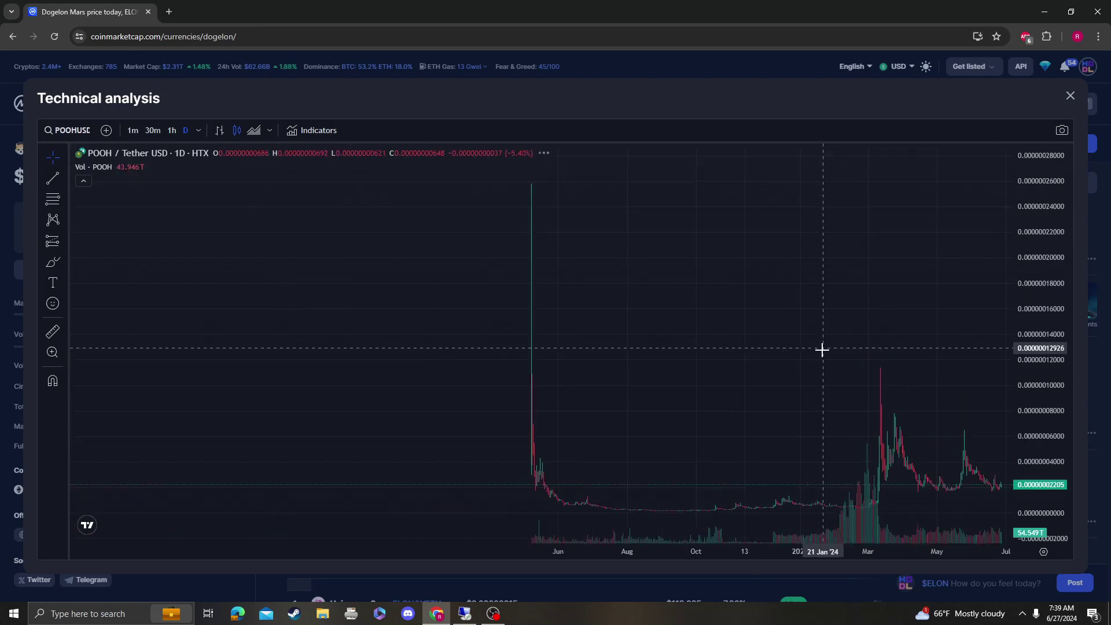
- Set the price scale to logarithmic and shift the price history left
click(1044, 553)
click(973, 441)
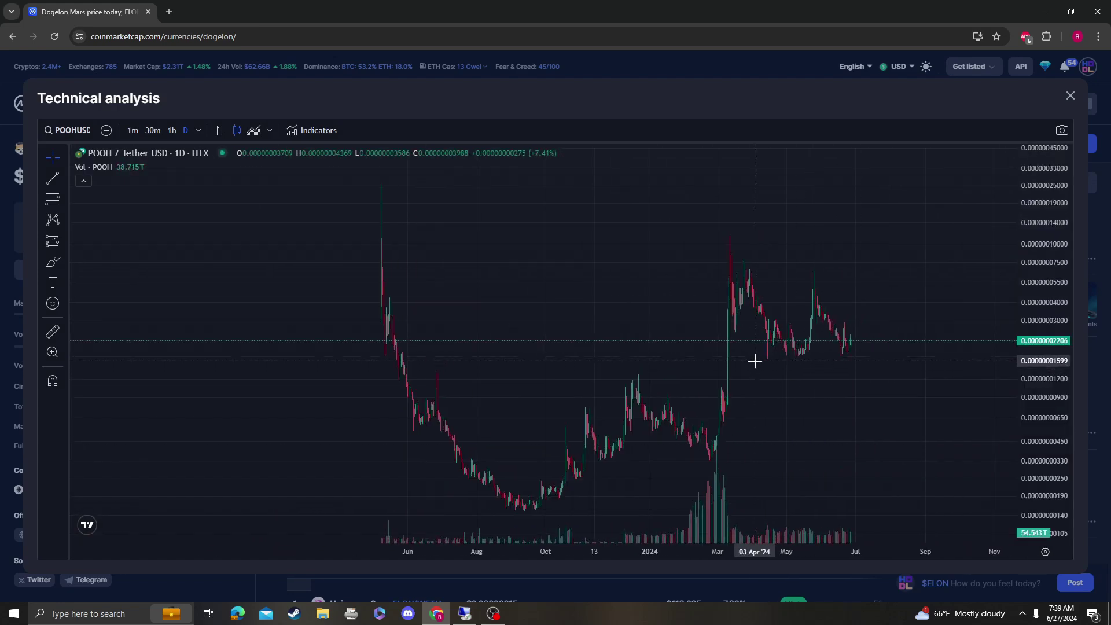
scroll(686, 313, down, 3)
mouse_move(687, 312)
mouse_down()
mouse_move(507, 300)
mouse_move(384, 316)
mouse_up()
scroll(385, 315, up, 2)
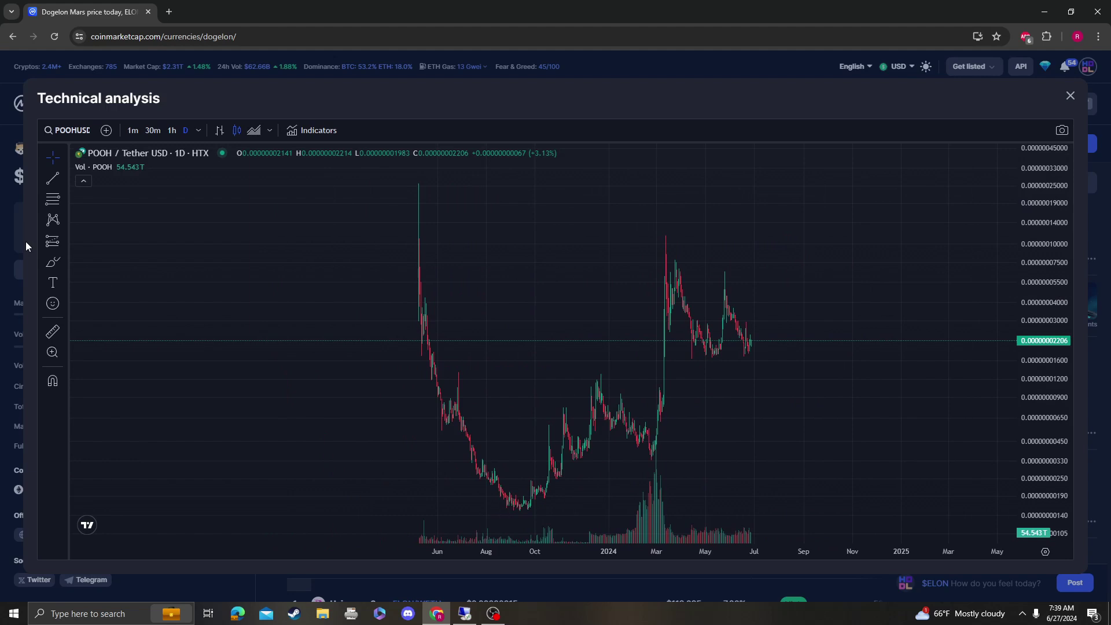
- Draw a Fibonacci retracement from the early spike high to the low, extending into 2025
click(325, 182)
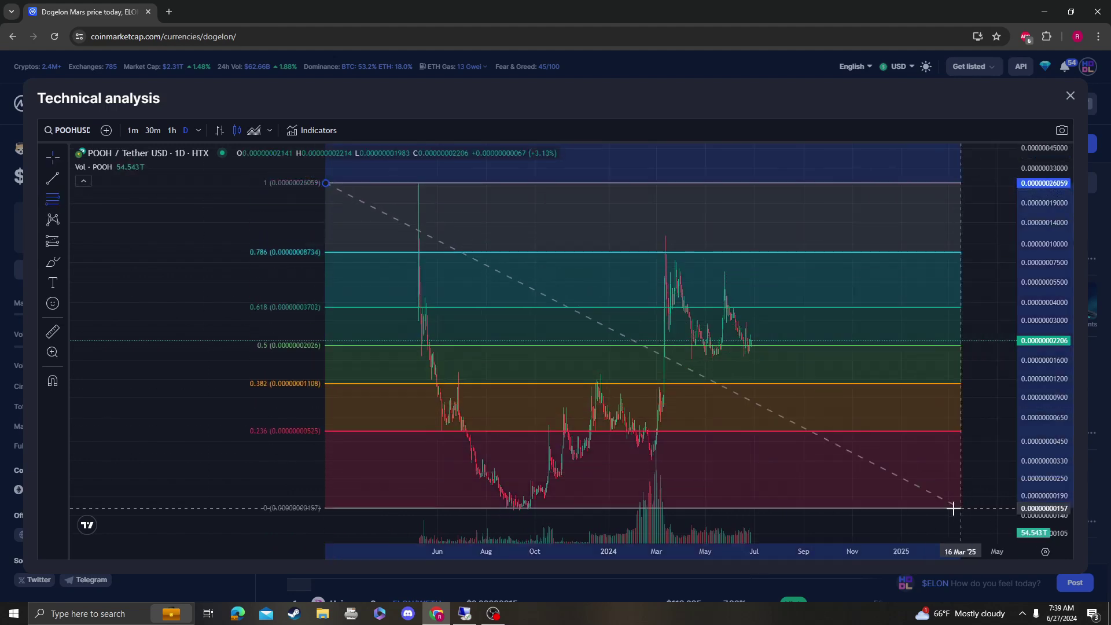
click(981, 512)
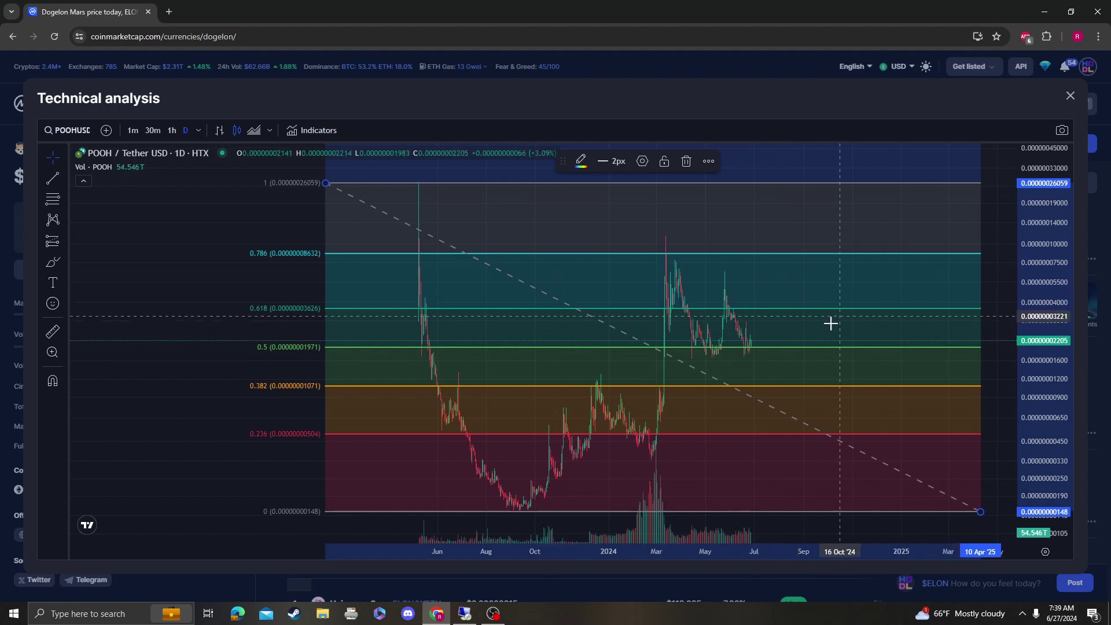
- Add the Relative Strength Index and Stochastic RSI indicators to the POOH/USDT chart
click(313, 130)
text(rs)
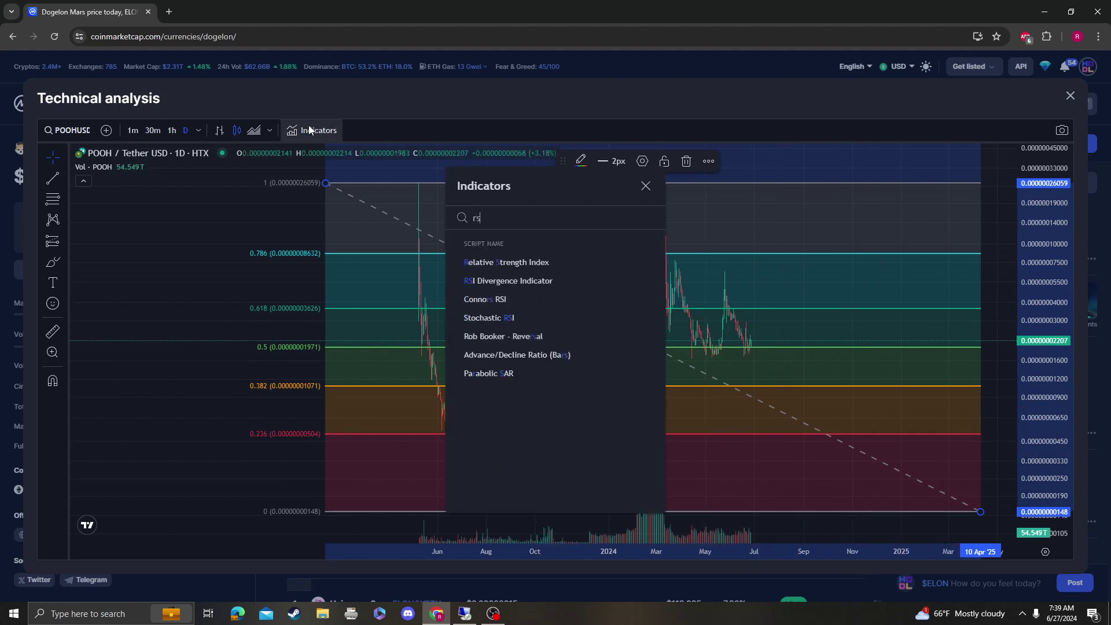
text(i)
click(555, 262)
click(530, 317)
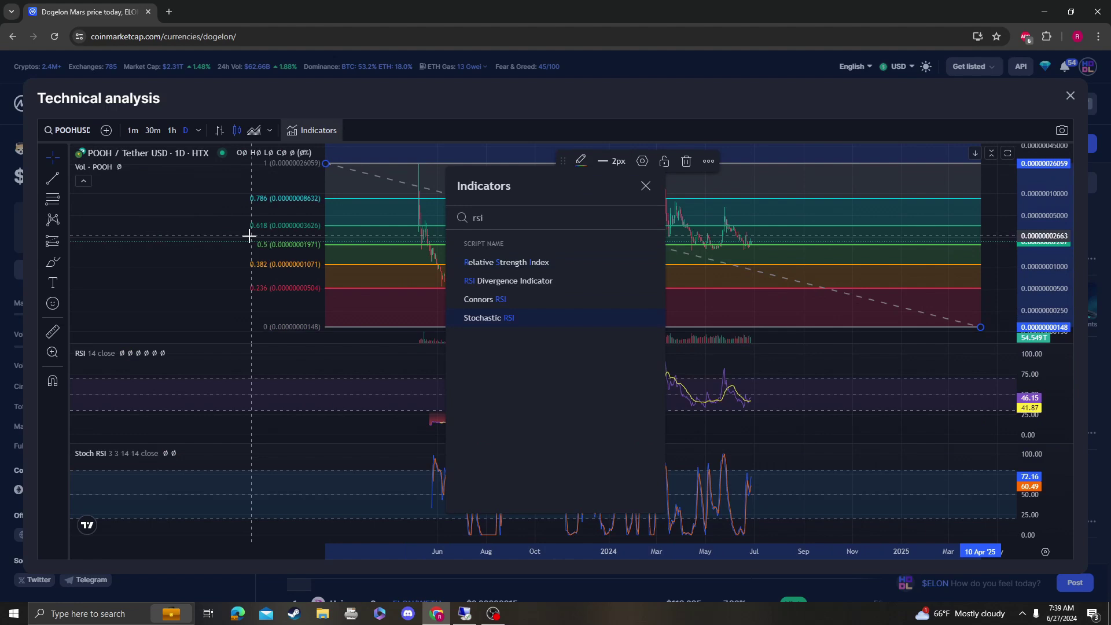
key(Escape)
scroll(208, 283, right, 2)
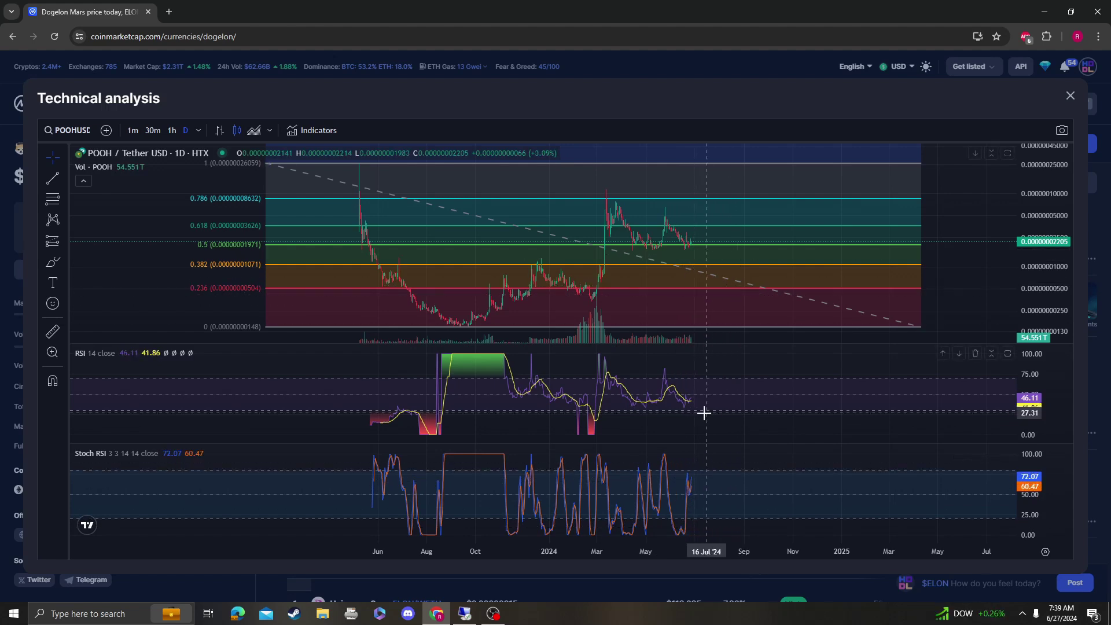
- Compress the price range and measure the rise from April to the 1.618 Fibonacci level
click(52, 264)
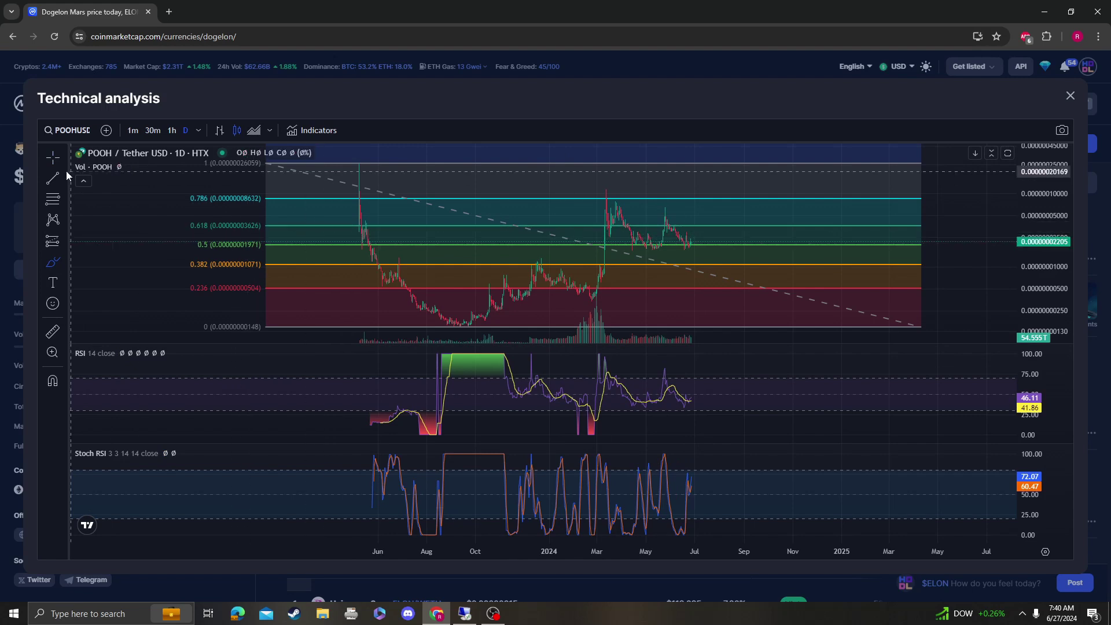
drag(967, 194, 955, 246)
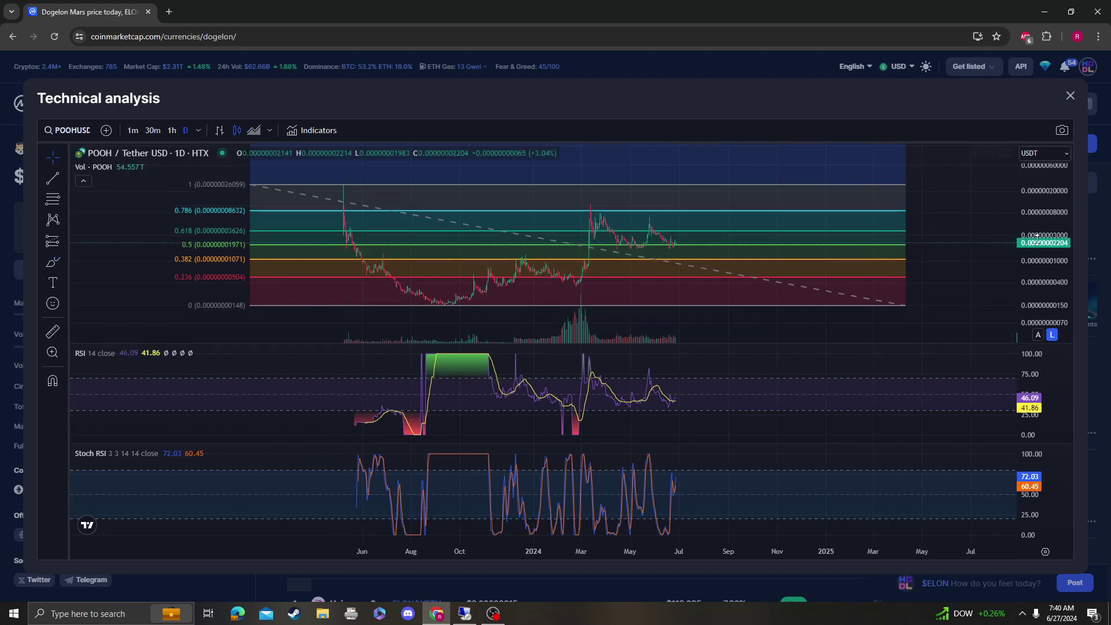
drag(1036, 235, 995, 268)
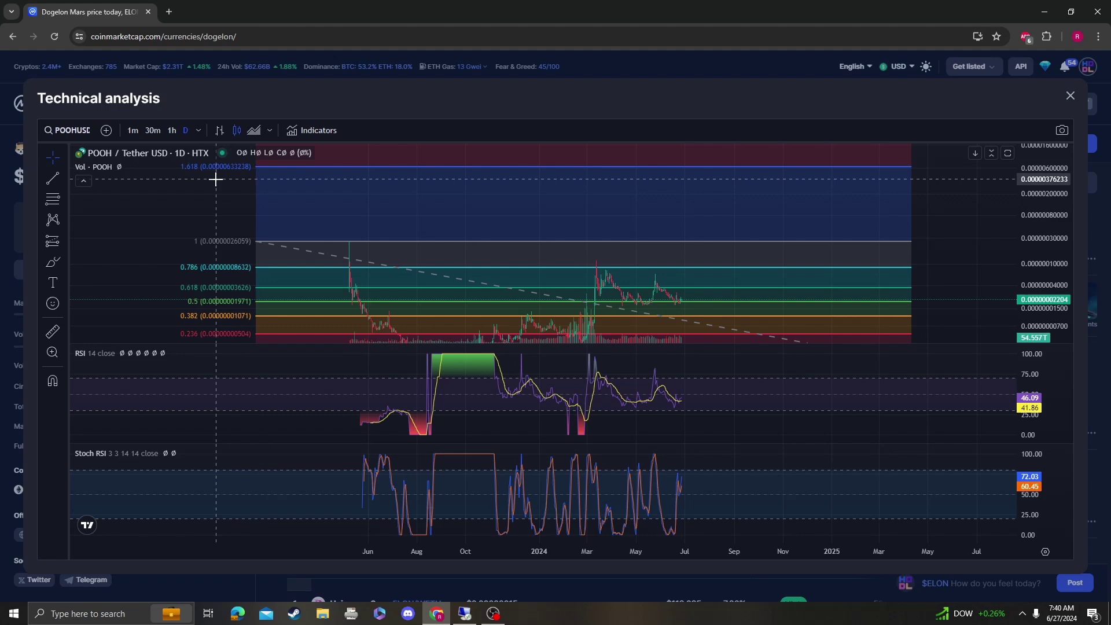
click(53, 331)
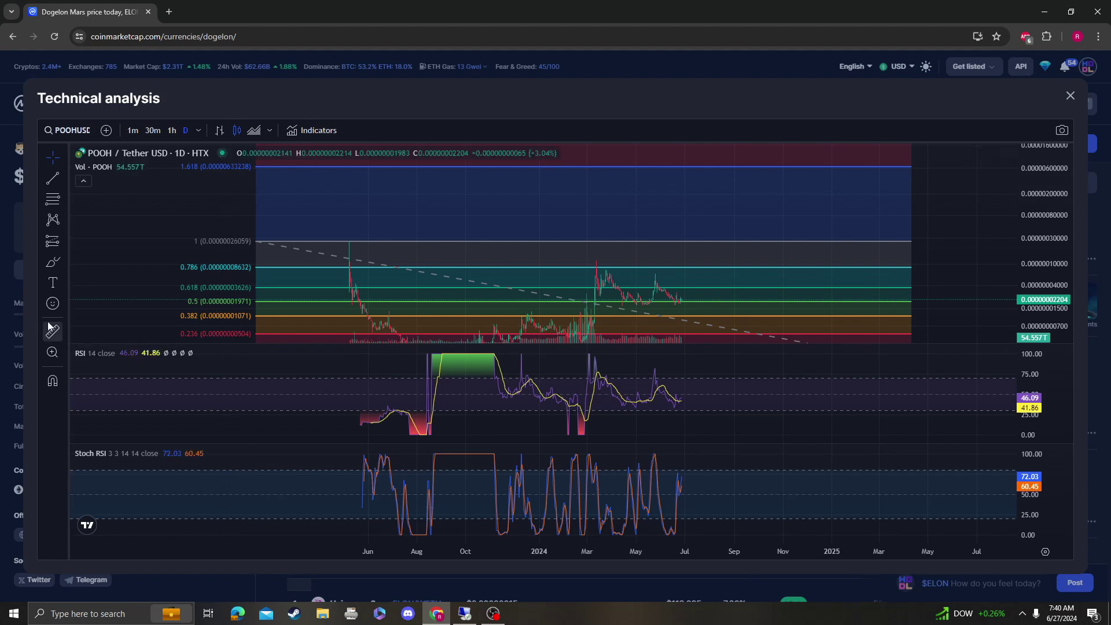
click(614, 299)
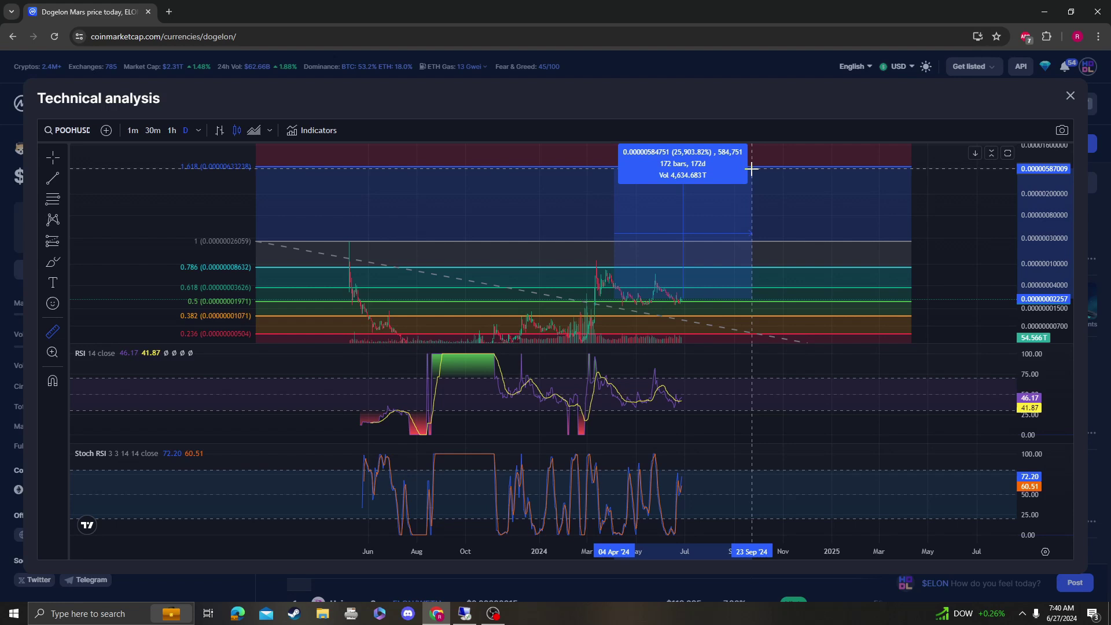
- Dismiss the measurement and select the Fibonacci retracement
click(752, 169)
mouse_move(975, 268)
mouse_down()
mouse_move(944, 211)
mouse_move(944, 223)
mouse_up()
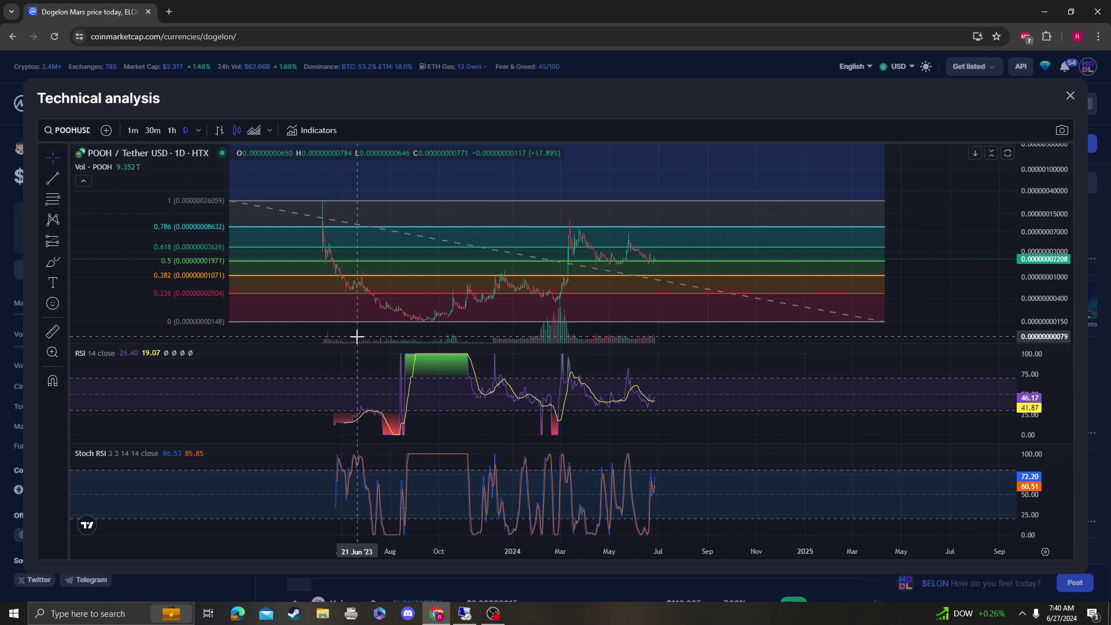
click(885, 323)
- Delete the old retracement and start a new one at the September 2023 low
key(Delete)
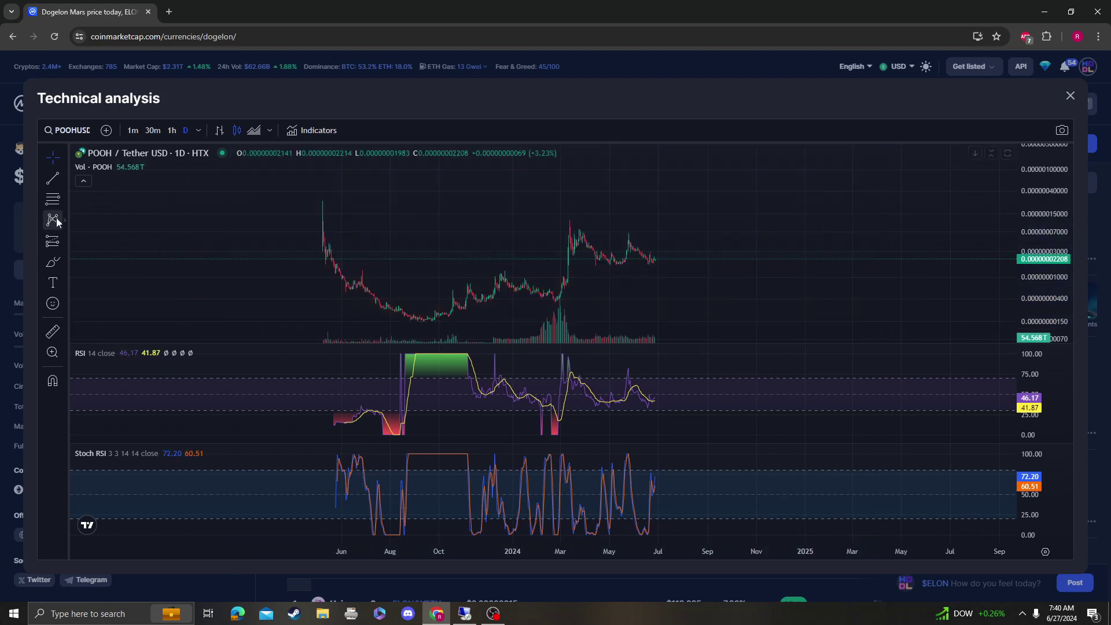
click(52, 199)
click(432, 304)
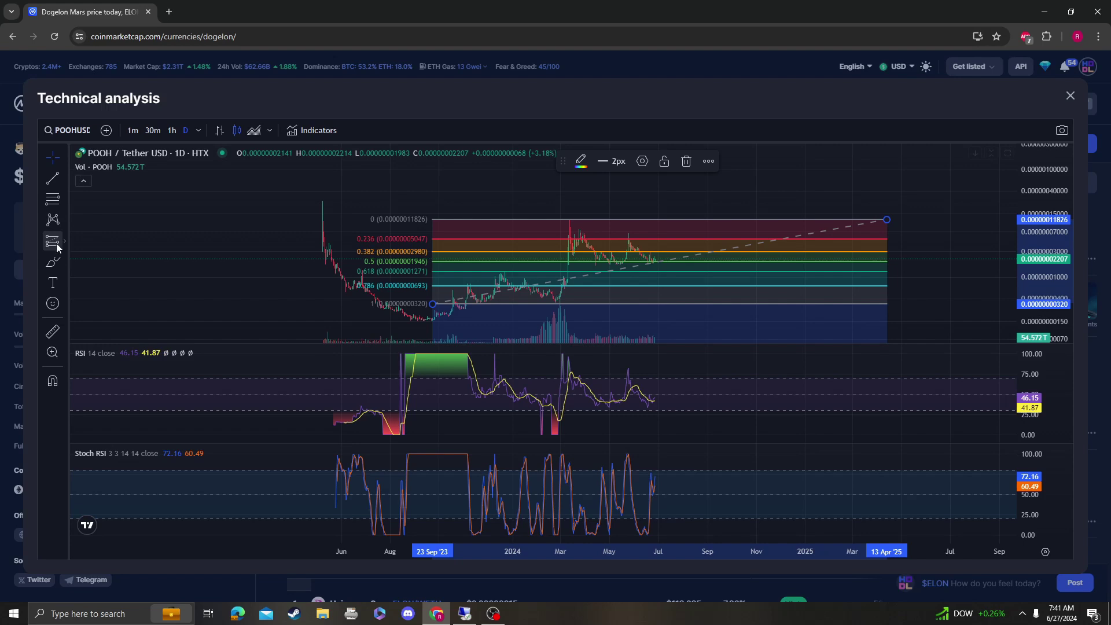
- Sketch a POOH dip-then-rally path and a long rising line into 2025, then reload the chart
click(53, 264)
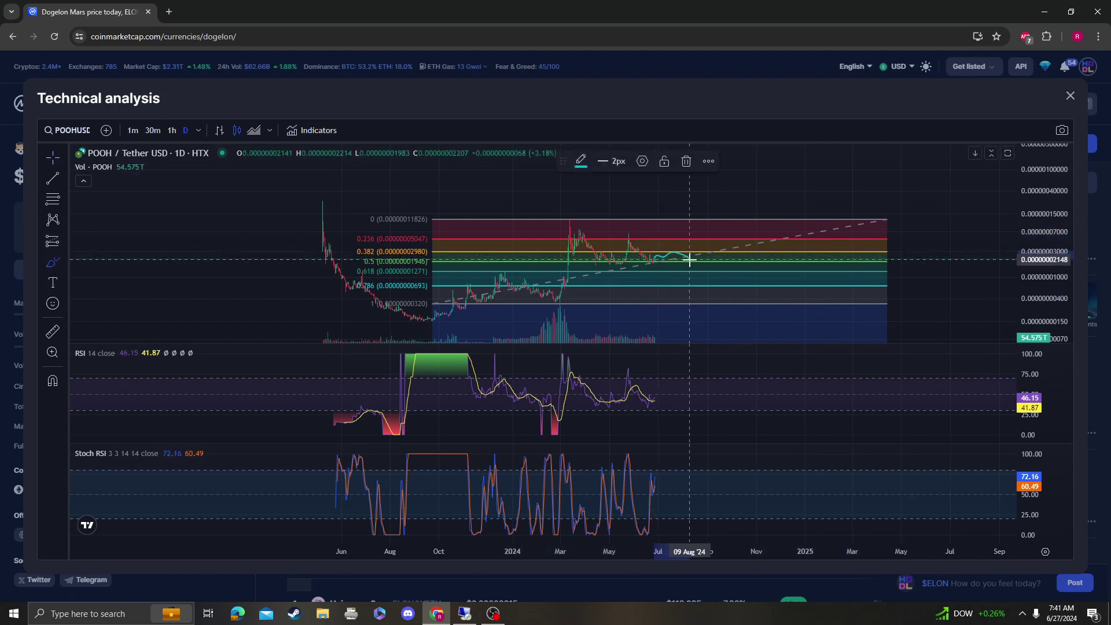
mouse_move(692, 260)
mouse_down()
mouse_move(711, 272)
mouse_move(744, 228)
mouse_up()
mouse_move(424, 329)
mouse_down()
mouse_move(745, 291)
mouse_move(921, 231)
mouse_up()
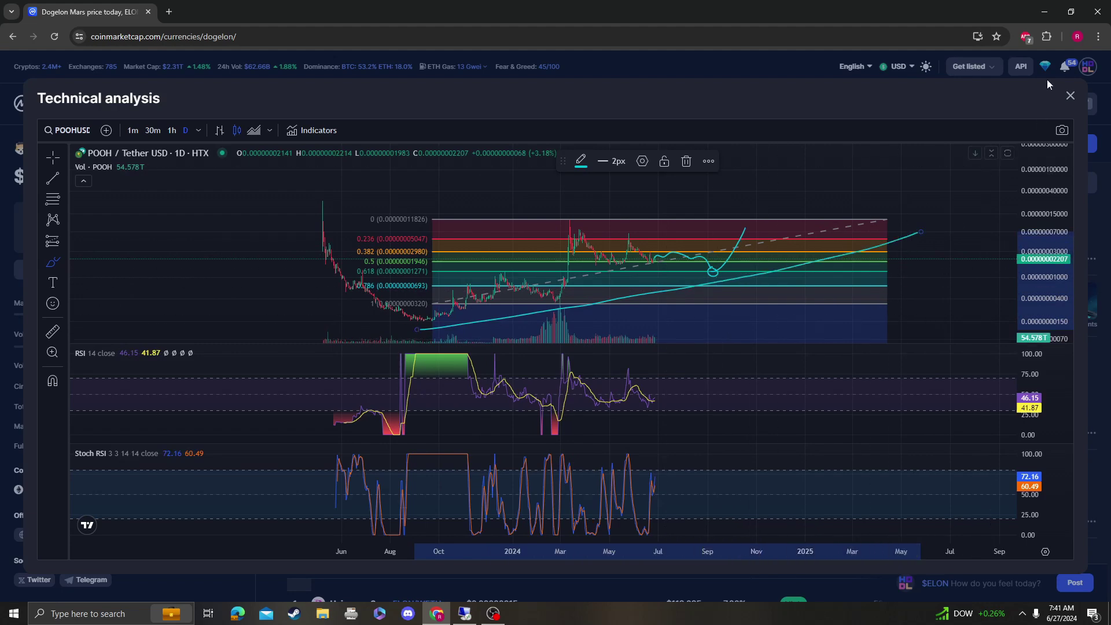
click(1072, 97)
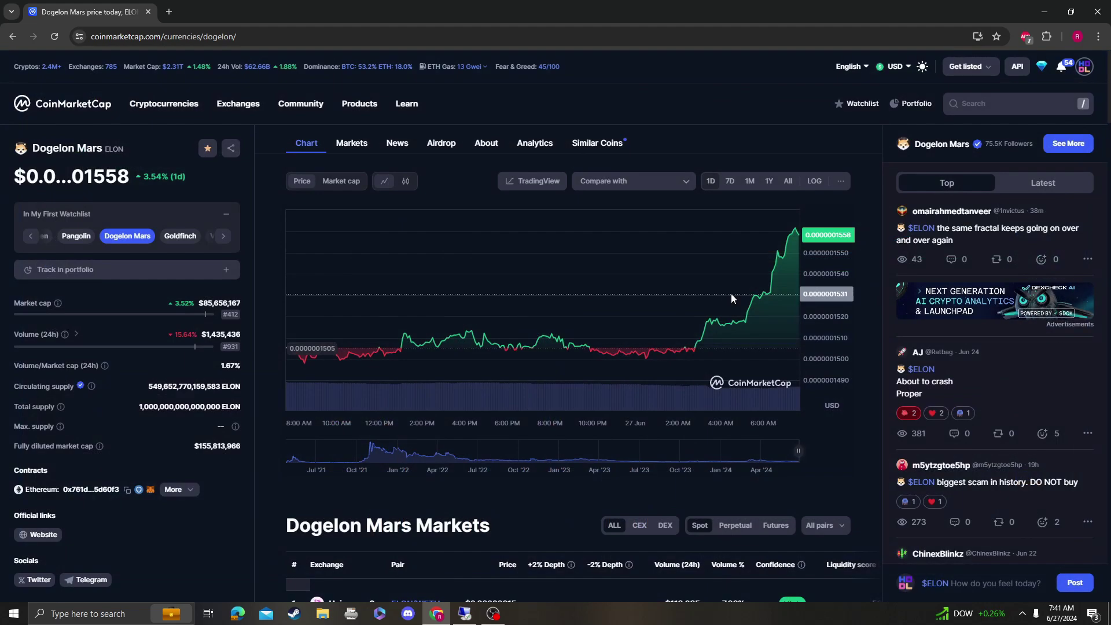
click(532, 181)
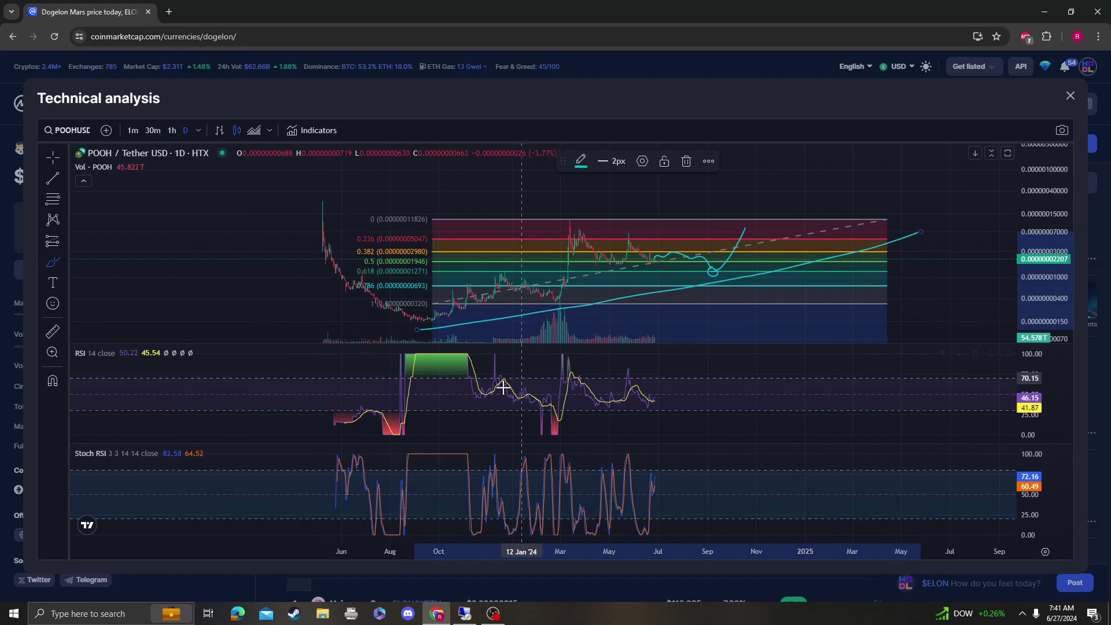